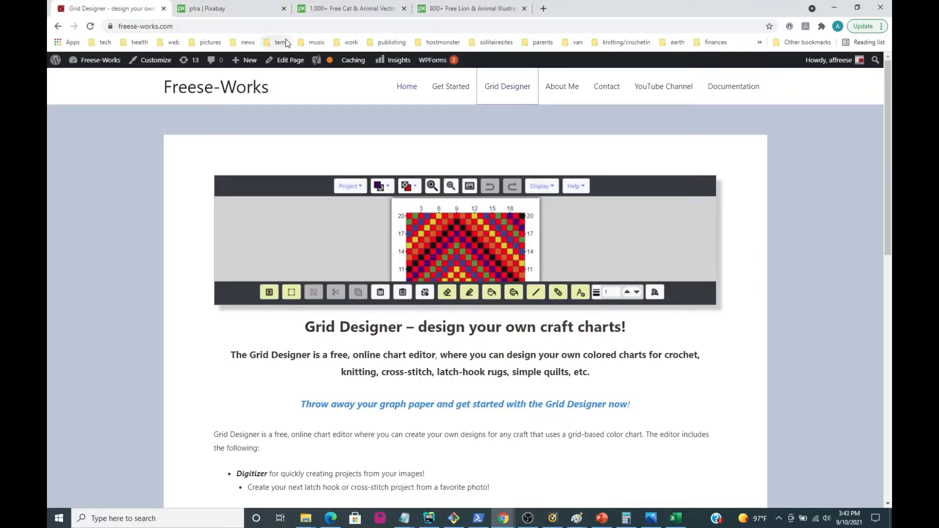
Switch to the Pixabay search results for cat and filter them to photos.
{"action": "left_click", "coordinate": [341, 13]}
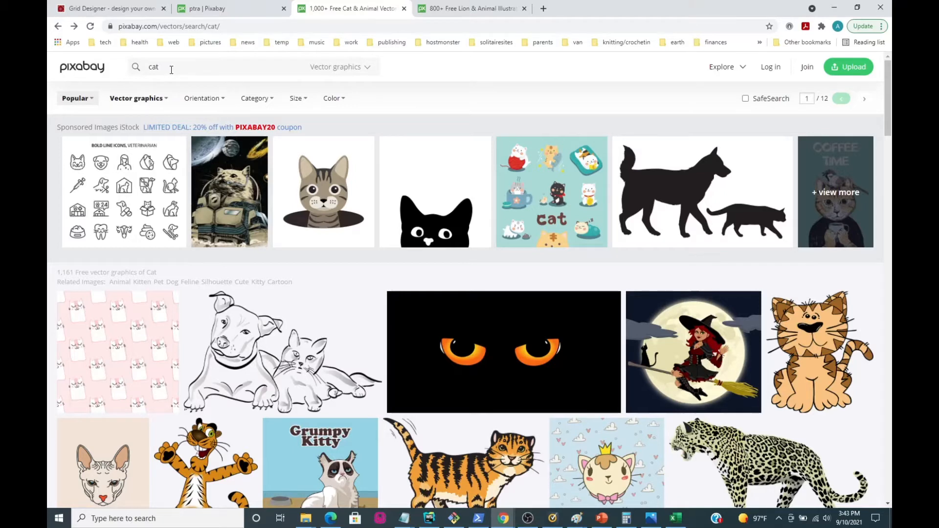
{"action": "left_click", "coordinate": [167, 101]}
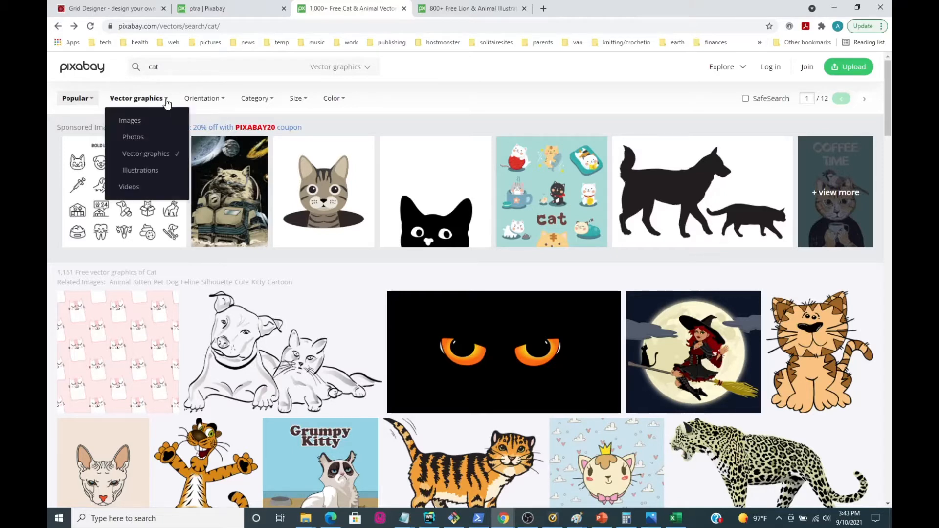
{"action": "left_click", "coordinate": [132, 137]}
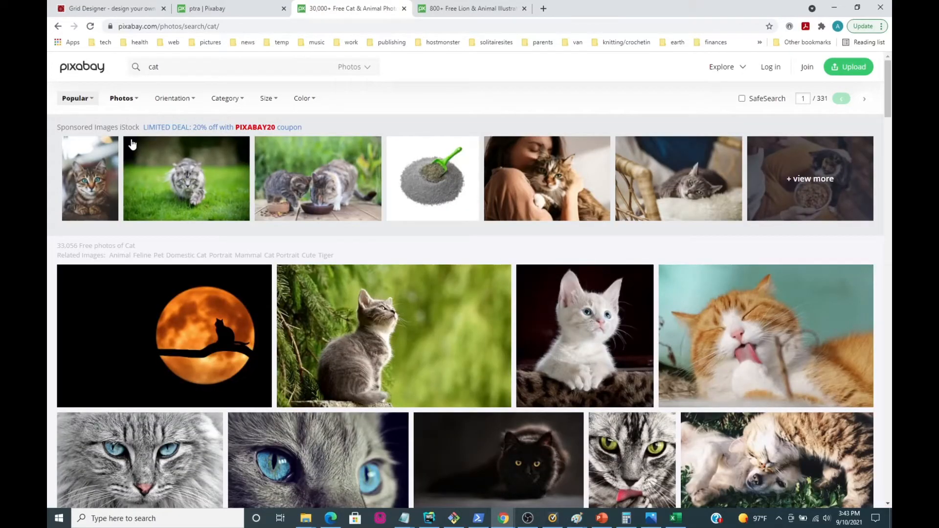
Filter the cat search results to illustrations and look through the artwork for simple, clearly colored images.
{"action": "left_click", "coordinate": [132, 100]}
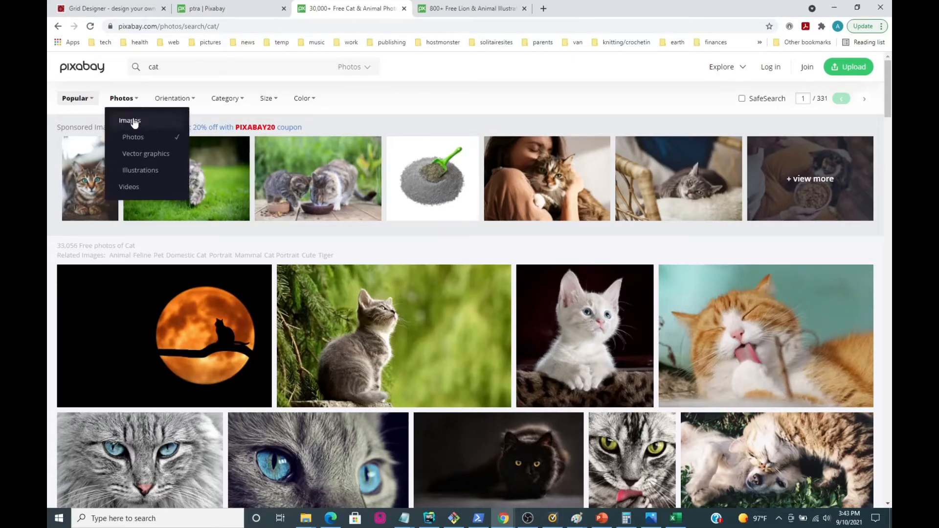
{"action": "left_click", "coordinate": [137, 170]}
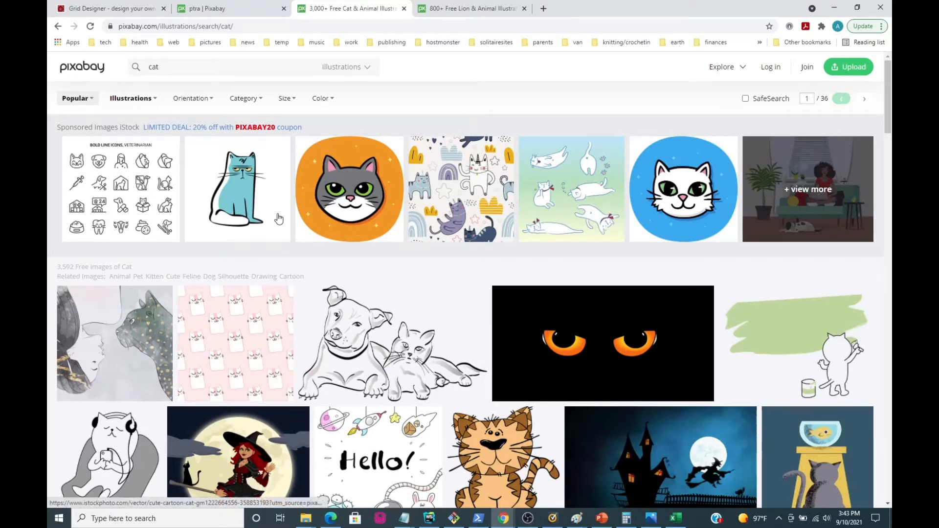
{"action": "left_click", "coordinate": [133, 100]}
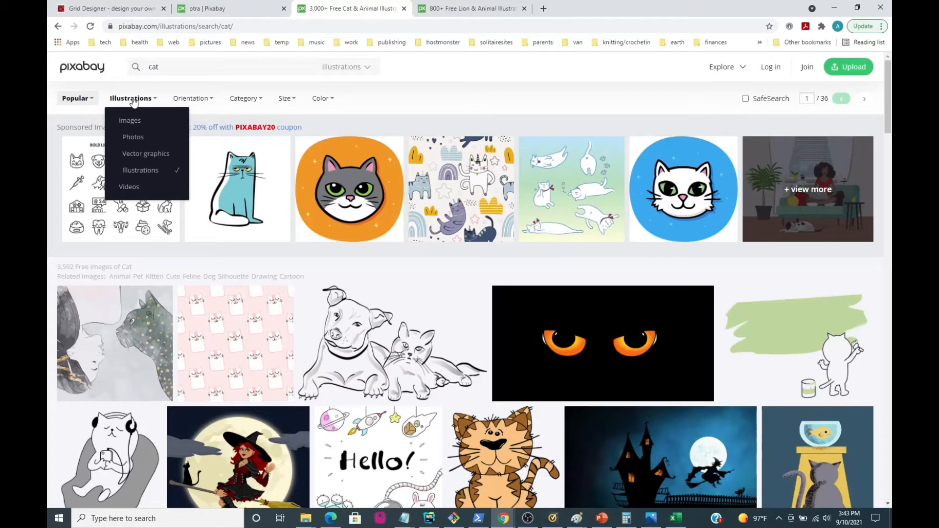
{"action": "left_click", "coordinate": [133, 101]}
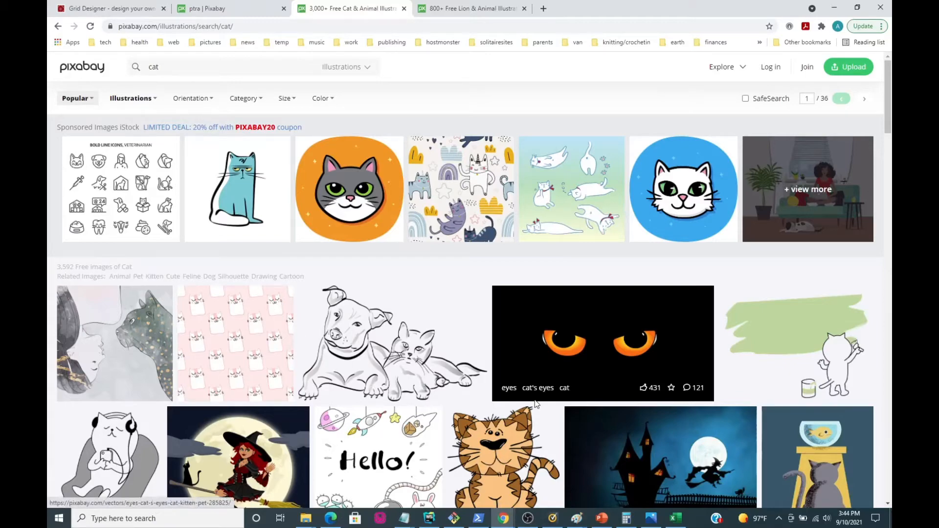
{"action": "scroll", "coordinate": [537, 404], "scroll_direction": "down", "scroll_amount": 12}
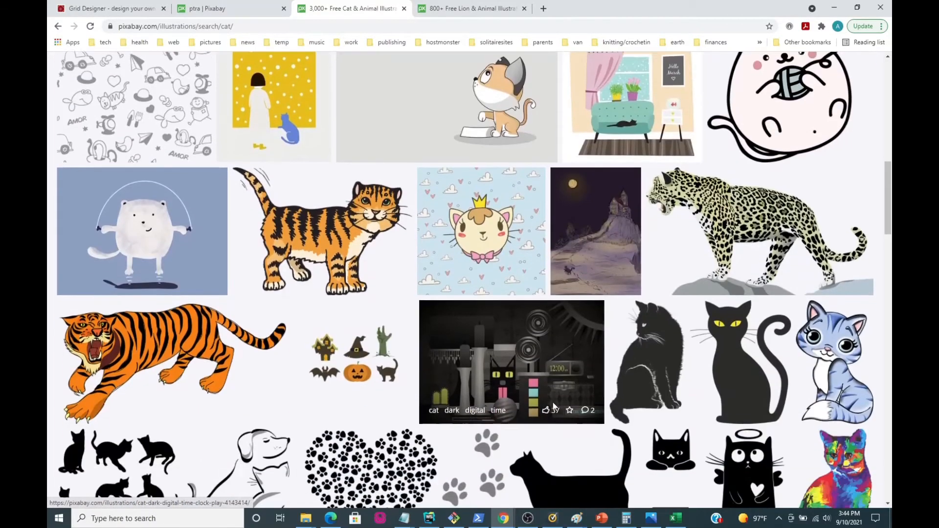
{"action": "scroll", "coordinate": [553, 406], "scroll_direction": "down", "scroll_amount": 10}
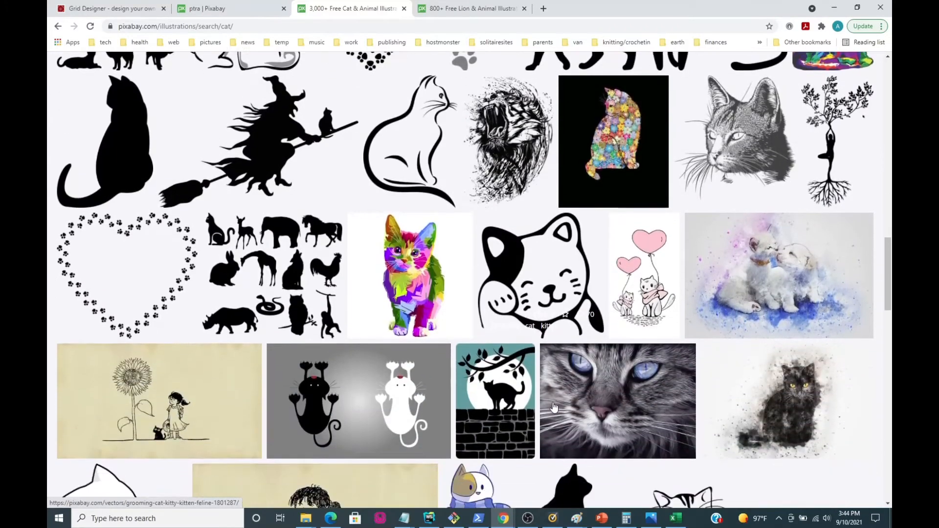
{"action": "scroll", "coordinate": [553, 407], "scroll_direction": "down", "scroll_amount": 1}
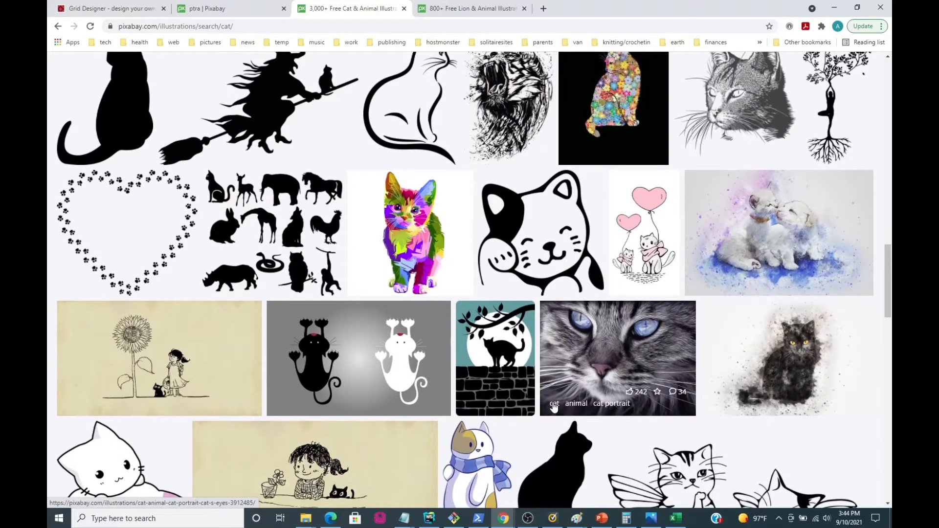
{"action": "scroll", "coordinate": [553, 407], "scroll_direction": "down", "scroll_amount": 5}
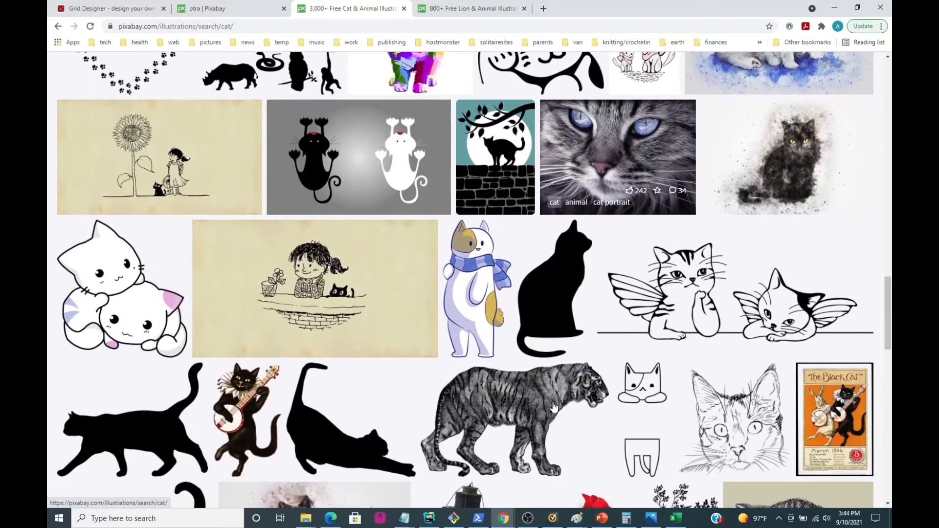
{"action": "scroll", "coordinate": [554, 407], "scroll_direction": "up", "scroll_amount": 20}
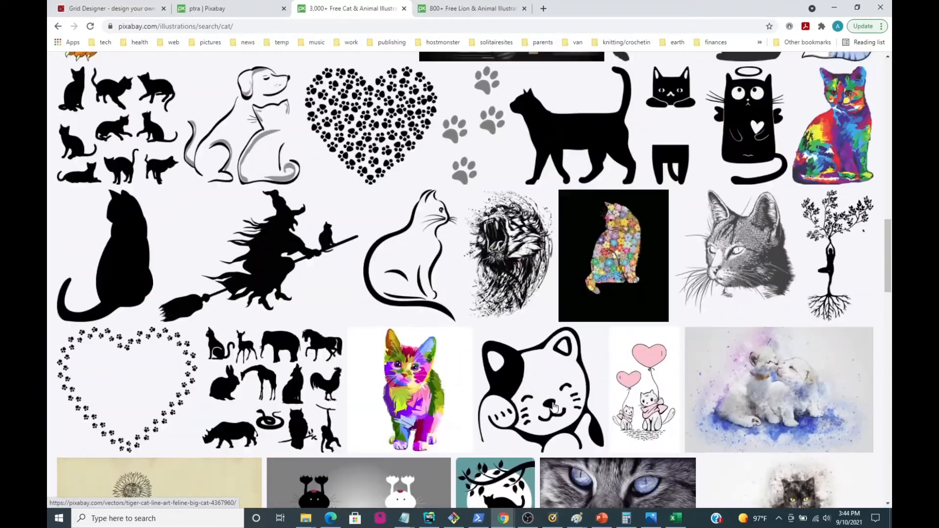
{"action": "scroll", "coordinate": [553, 407], "scroll_direction": "up", "scroll_amount": 5}
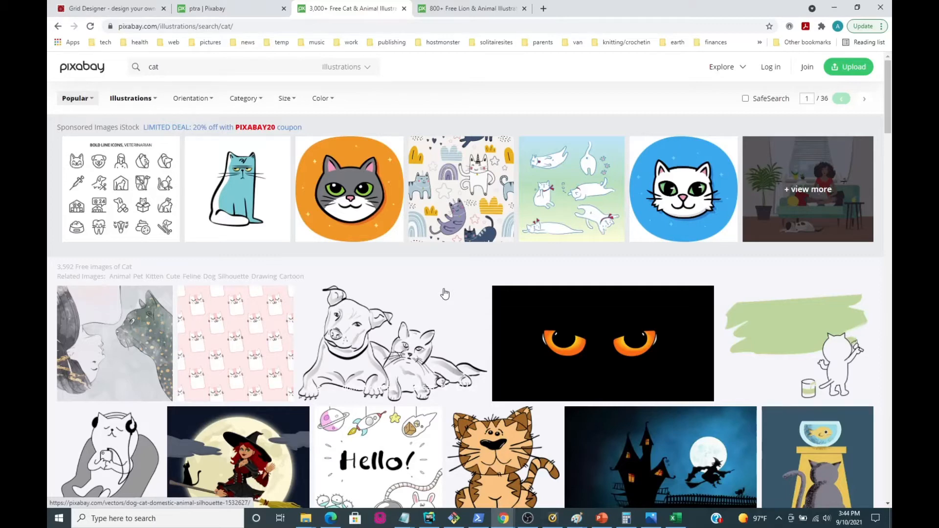
Look through the illustrator's Pixabay profile gallery for simple cartoon animal drawings.
{"action": "left_click", "coordinate": [204, 11]}
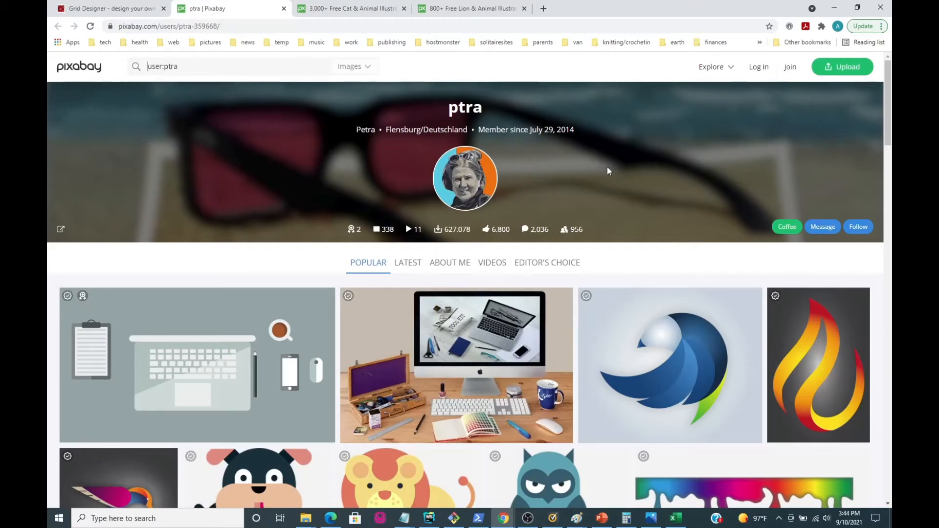
{"action": "scroll", "coordinate": [604, 314], "scroll_direction": "down", "scroll_amount": 4}
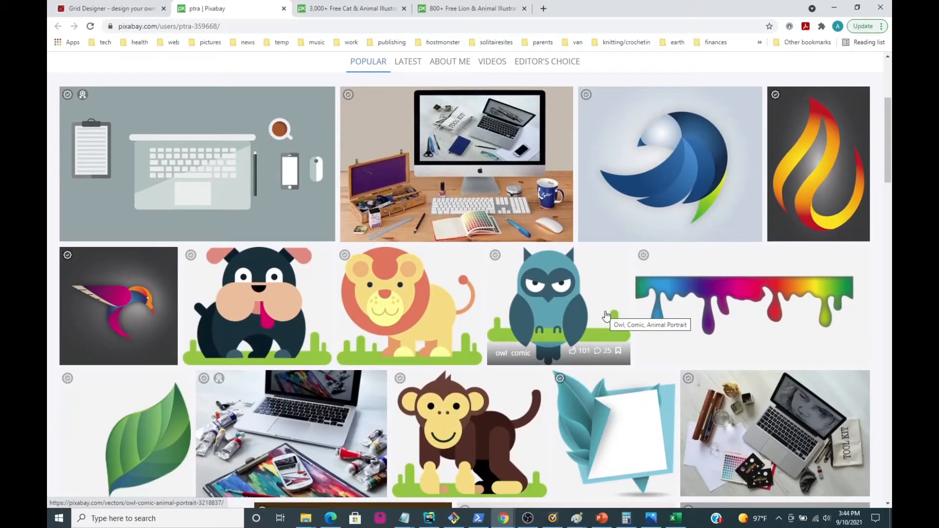
{"action": "scroll", "coordinate": [606, 315], "scroll_direction": "down", "scroll_amount": 2}
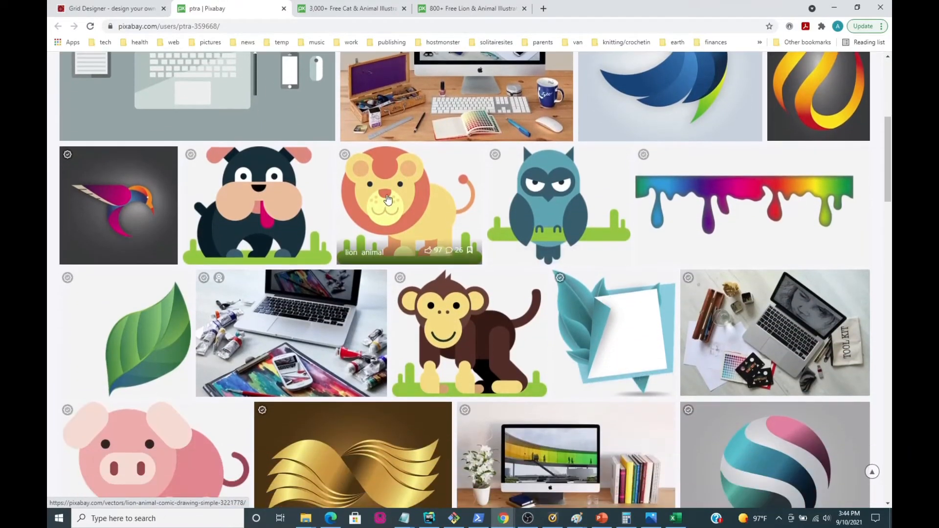
{"action": "scroll", "coordinate": [520, 307], "scroll_direction": "down", "scroll_amount": 7}
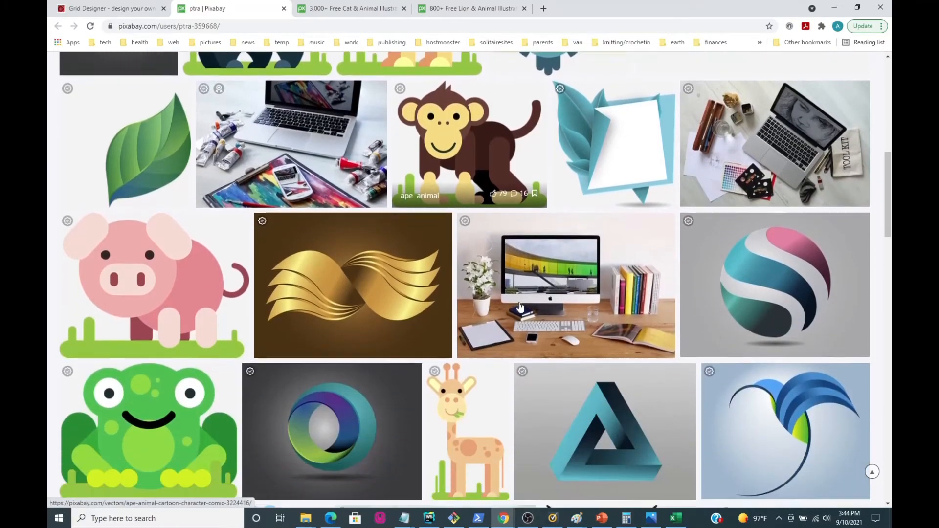
{"action": "scroll", "coordinate": [520, 307], "scroll_direction": "down", "scroll_amount": 9}
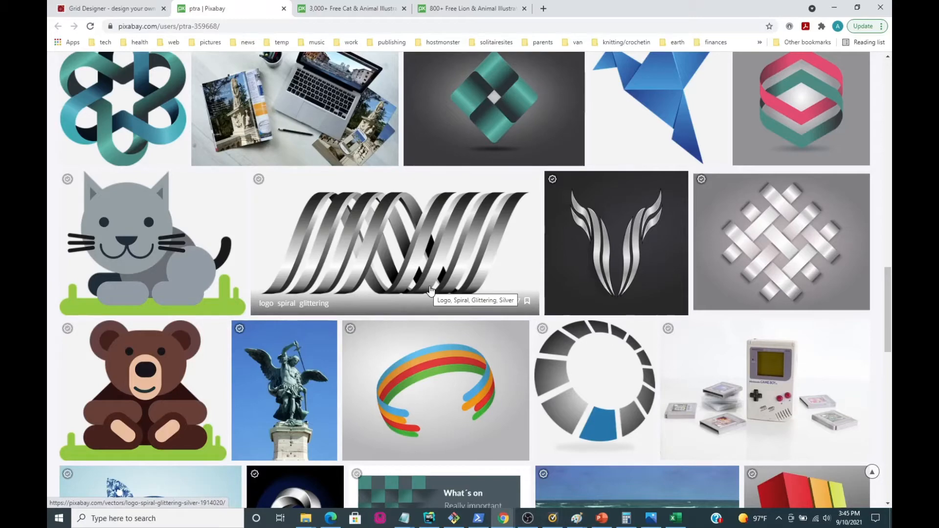
{"action": "scroll", "coordinate": [397, 346], "scroll_direction": "up", "scroll_amount": 12}
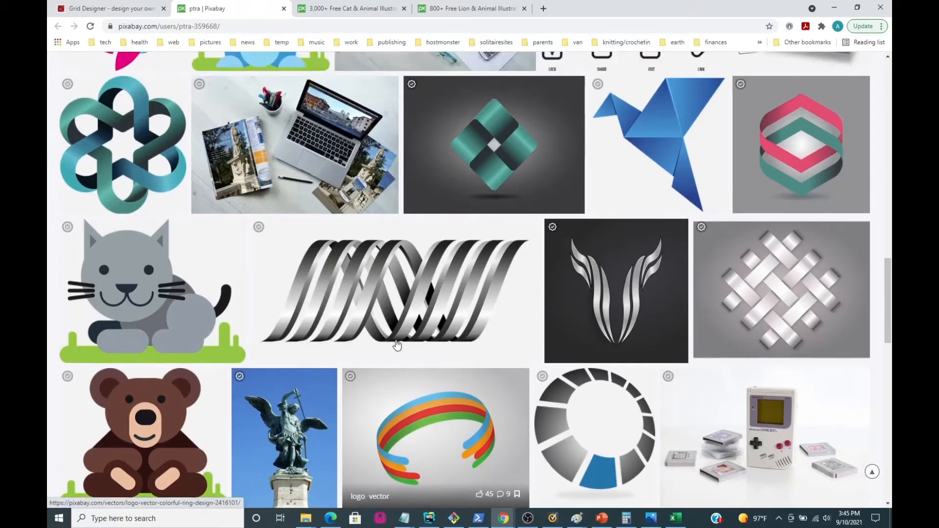
{"action": "scroll", "coordinate": [397, 345], "scroll_direction": "up", "scroll_amount": 9}
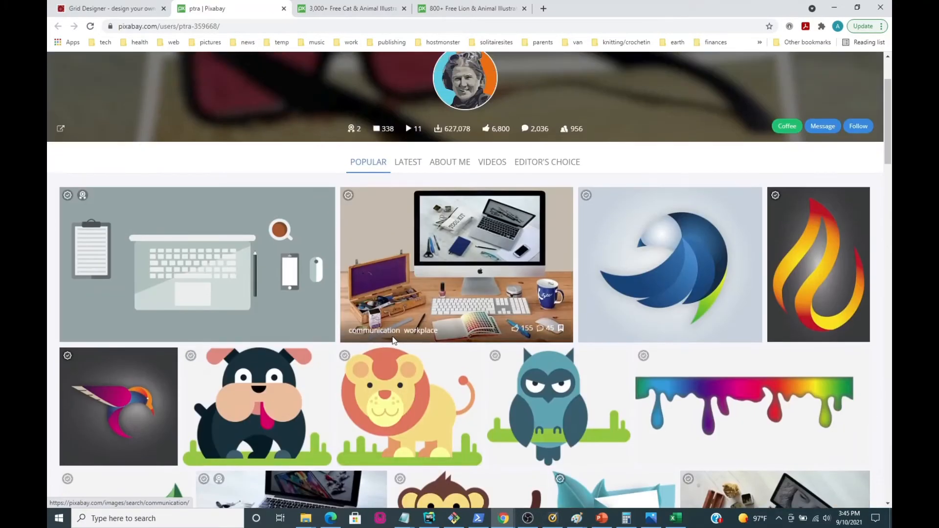
{"action": "scroll", "coordinate": [392, 336], "scroll_direction": "down", "scroll_amount": 4}
{"action": "scroll", "coordinate": [392, 336], "scroll_direction": "down", "scroll_amount": 4}
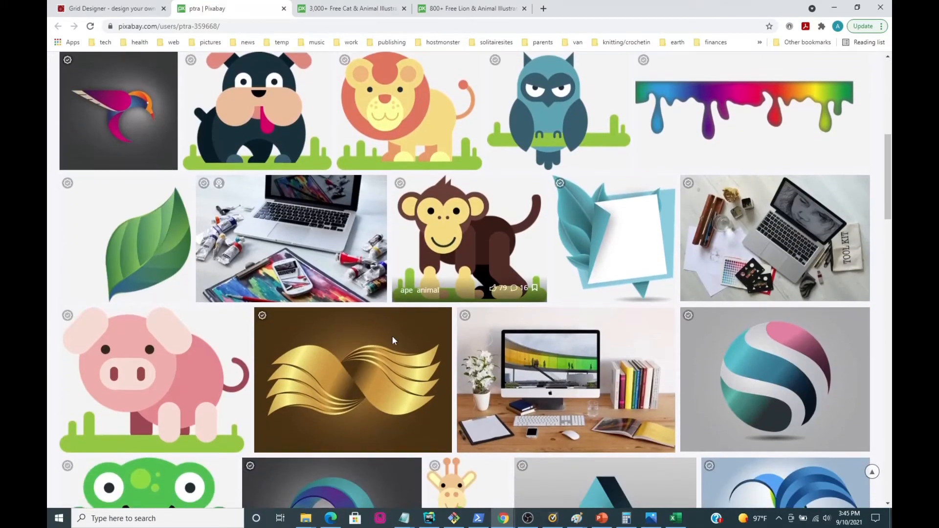
View the cartoon monkey image's free download size options, and return to the illustrator's gallery.
{"action": "left_click", "coordinate": [454, 294]}
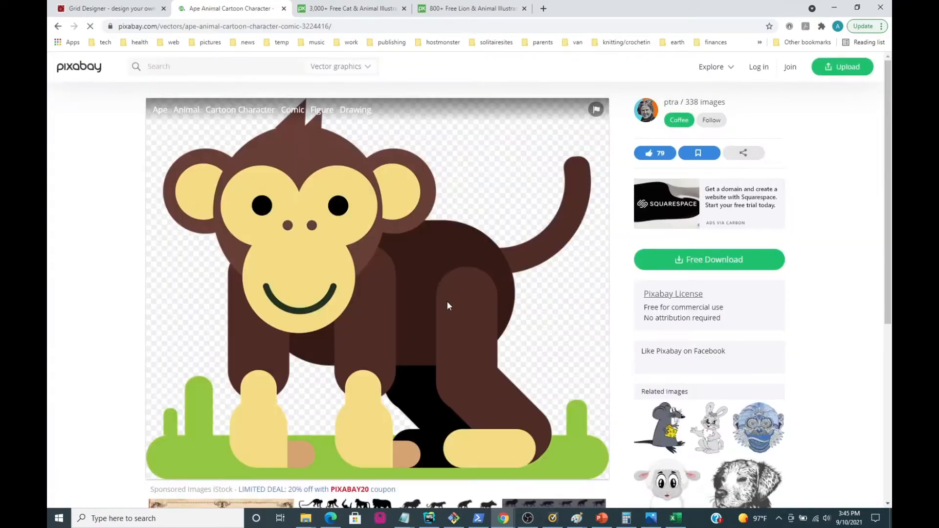
{"action": "left_click", "coordinate": [735, 265]}
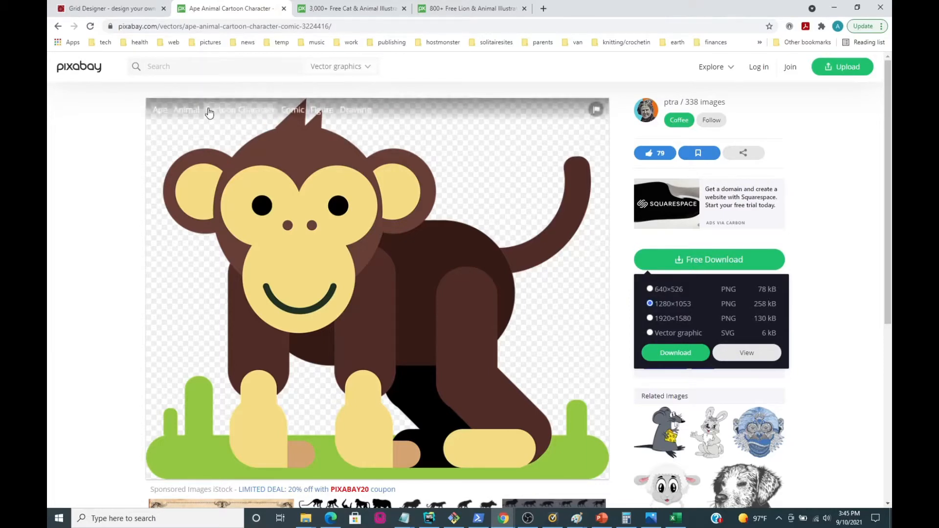
{"action": "left_click", "coordinate": [57, 26]}
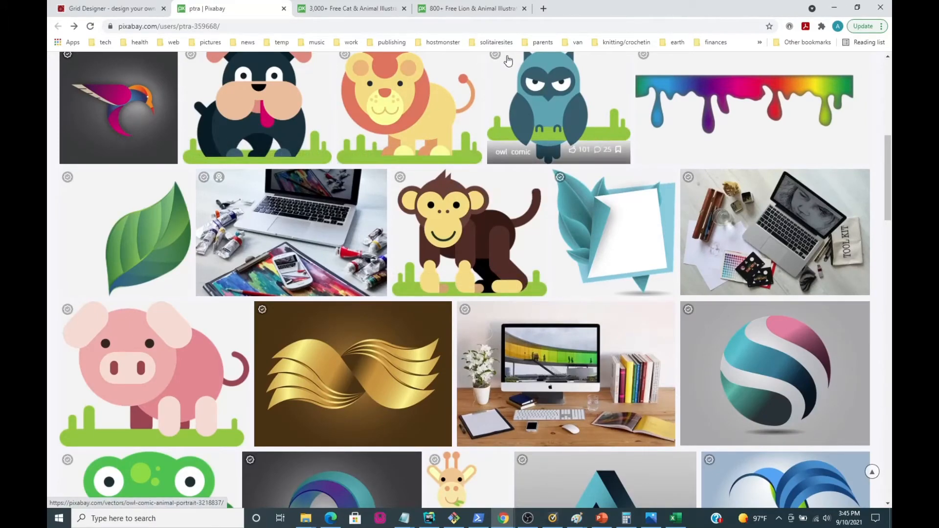
Return to the Freese-Works website and open the Grid Designer editor.
{"action": "left_click", "coordinate": [97, 10]}
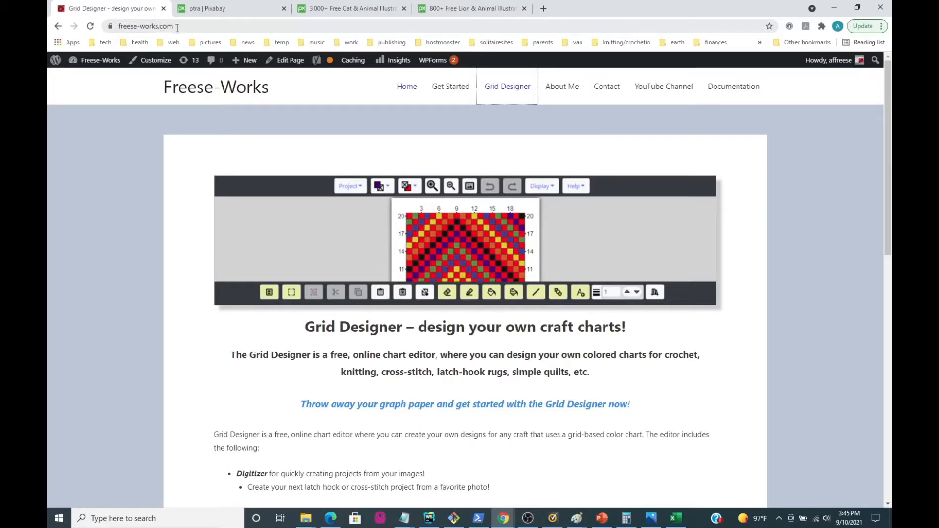
{"action": "left_click", "coordinate": [518, 102]}
{"action": "left_click", "coordinate": [516, 88]}
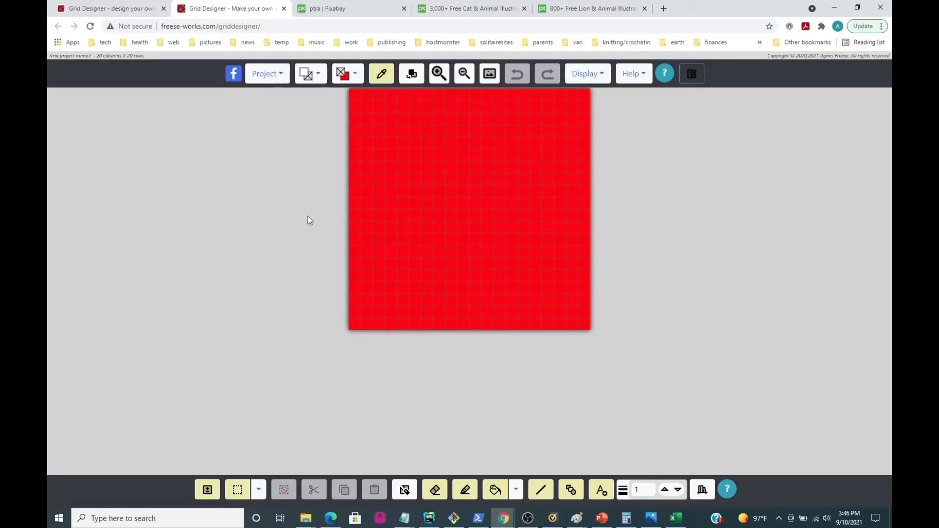
Start a new project from an image and load cat-3242287_1280-by-ptra.png as its source.
{"action": "left_click", "coordinate": [266, 80]}
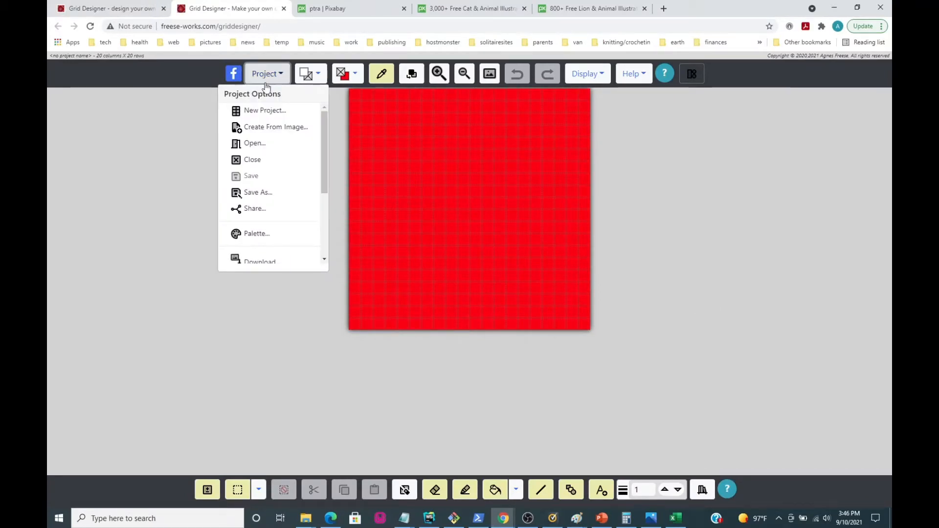
{"action": "left_click", "coordinate": [260, 128]}
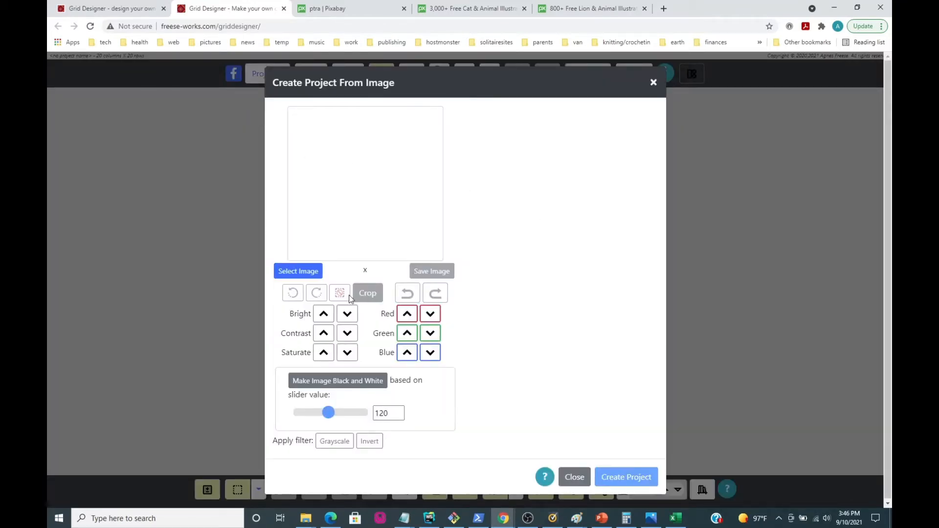
{"action": "left_click", "coordinate": [283, 272]}
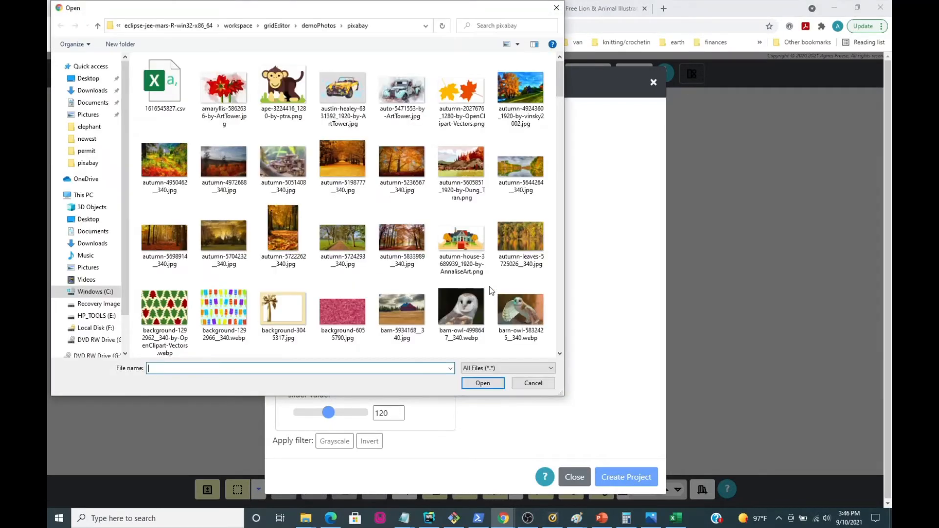
{"action": "scroll", "coordinate": [359, 240], "scroll_direction": "down", "scroll_amount": 6}
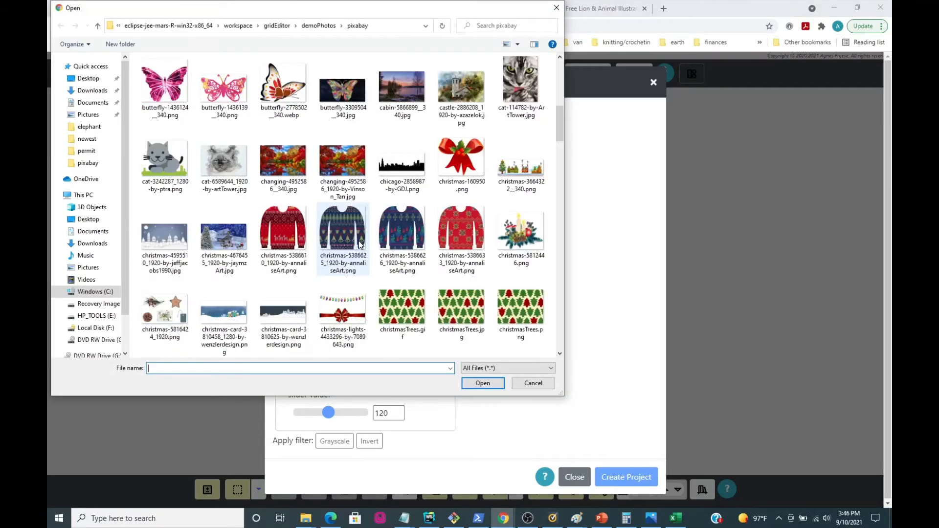
{"action": "left_click", "coordinate": [165, 160]}
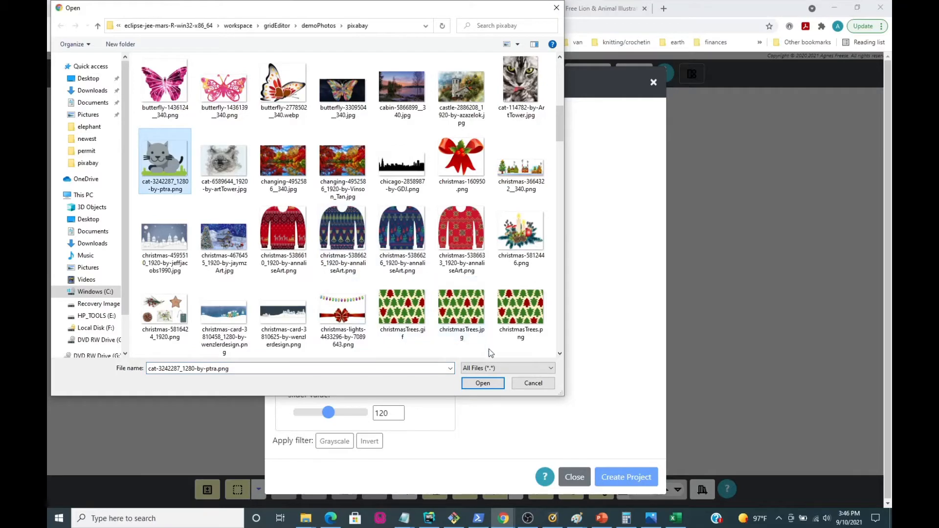
{"action": "left_click", "coordinate": [482, 384]}
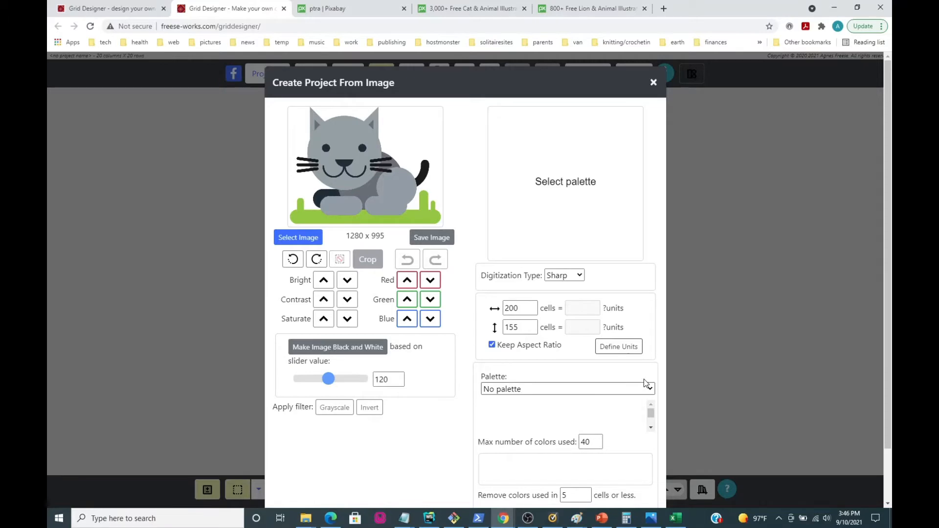
Set the project's color palette to (Floss) Anchor Stranded Cotton.
{"action": "left_click", "coordinate": [652, 390]}
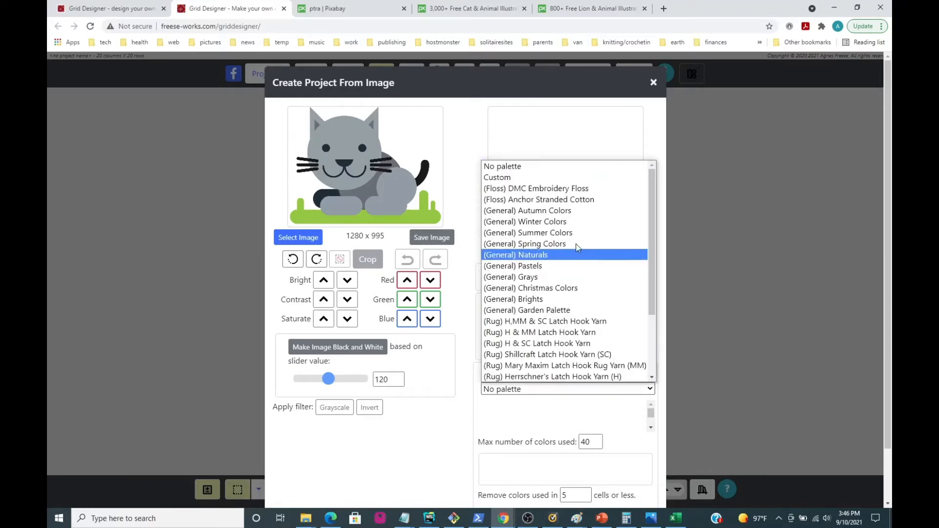
{"action": "left_click", "coordinate": [592, 204]}
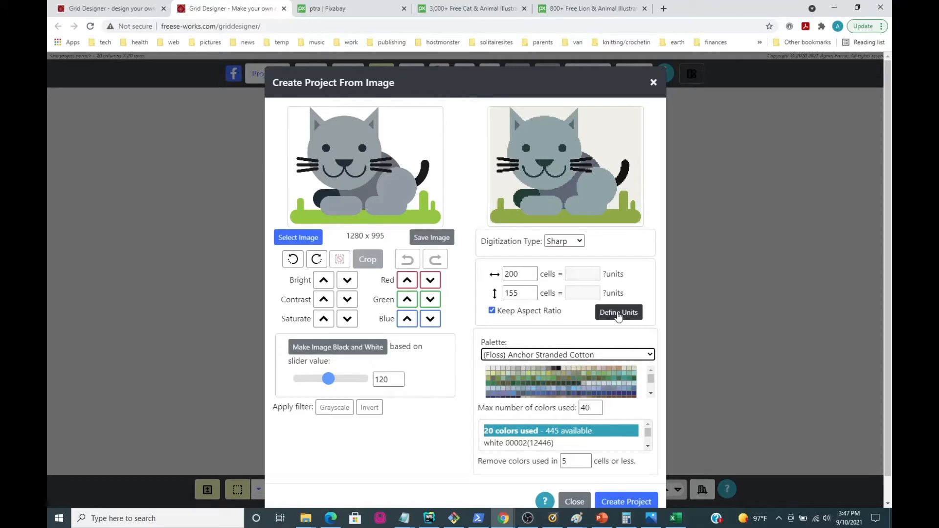
Define the project units as Knitting with a 4 by 4 inch swatch of 28 rows and 21 stitches.
{"action": "left_click", "coordinate": [619, 312]}
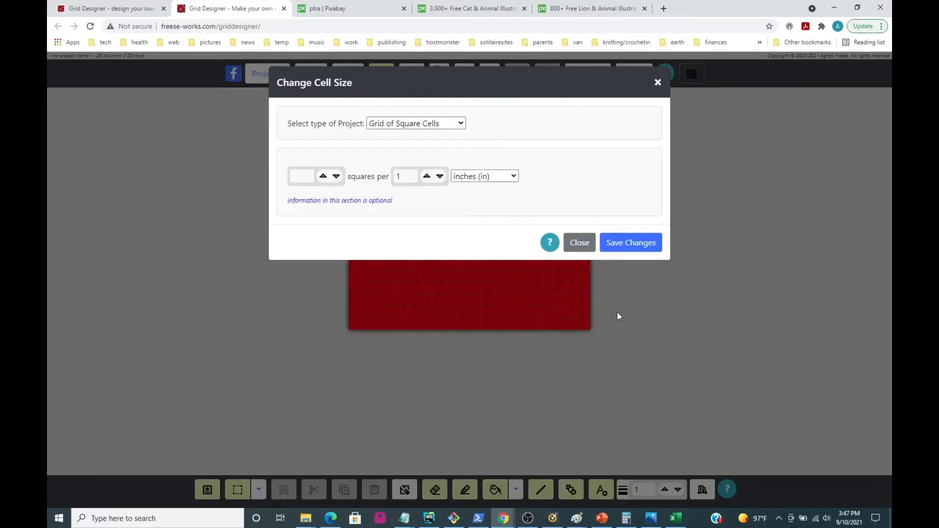
{"action": "left_click", "coordinate": [458, 125]}
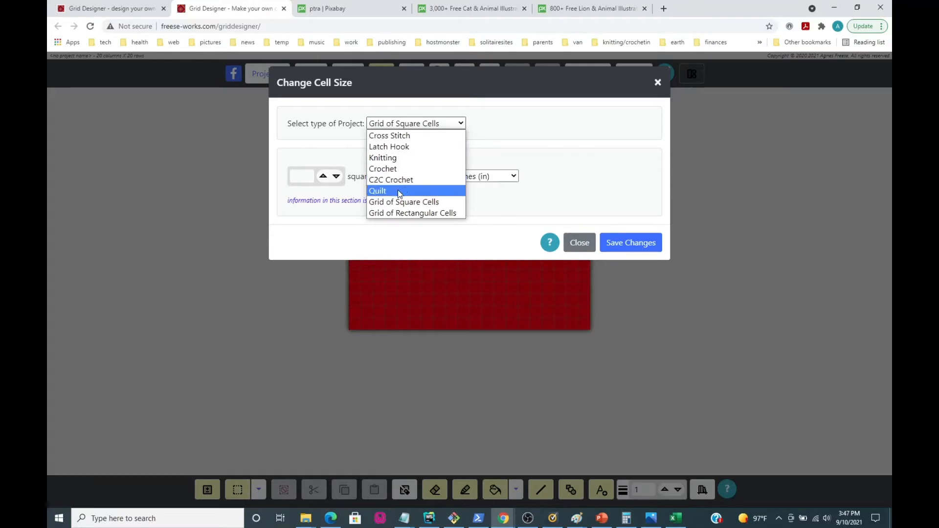
{"action": "left_click", "coordinate": [397, 159]}
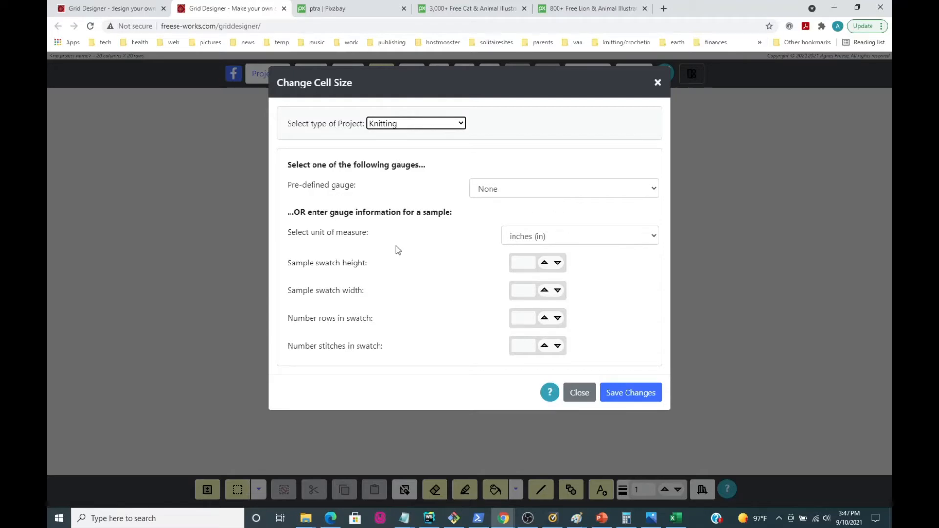
{"action": "left_click", "coordinate": [516, 265]}
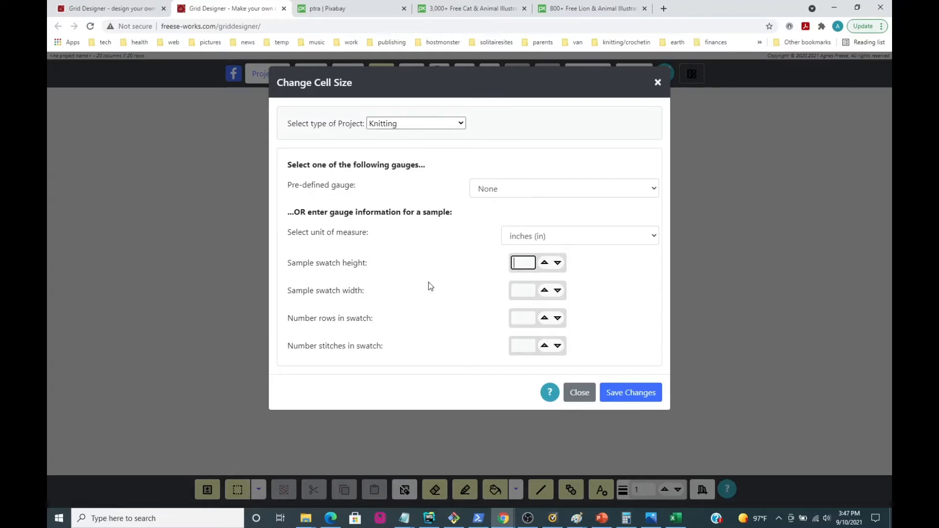
{"action": "type", "text": "4"}
{"action": "left_click", "coordinate": [515, 291]}
{"action": "type", "text": "4"}
{"action": "key", "text": "Tab"}
{"action": "type", "text": "28"}
{"action": "left_click", "coordinate": [518, 348]}
{"action": "type", "text": "21"}
{"action": "left_click", "coordinate": [621, 394]}
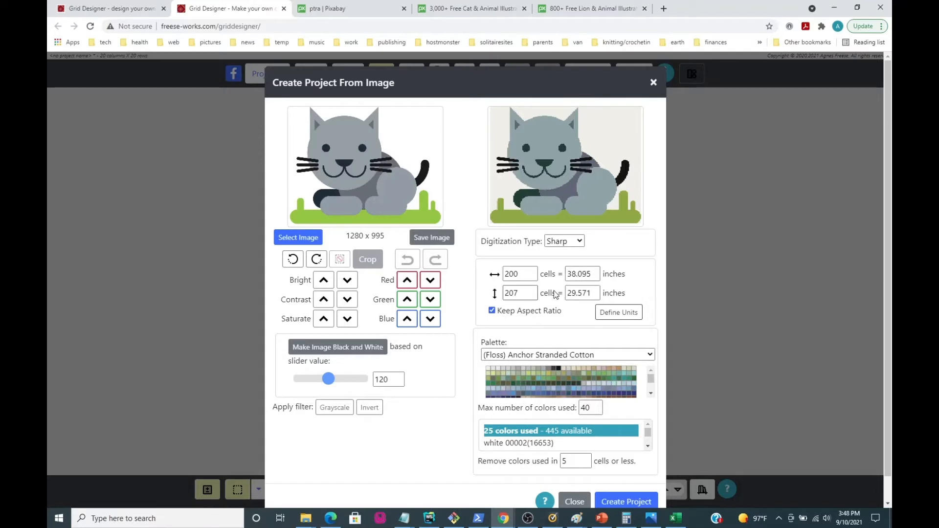
Set the chart's height to 55 cells and limit the maximum number of colors used to 5.
{"action": "left_click_drag", "start_coordinate": [518, 294], "coordinate": [503, 296]}
{"action": "type", "text": "58"}
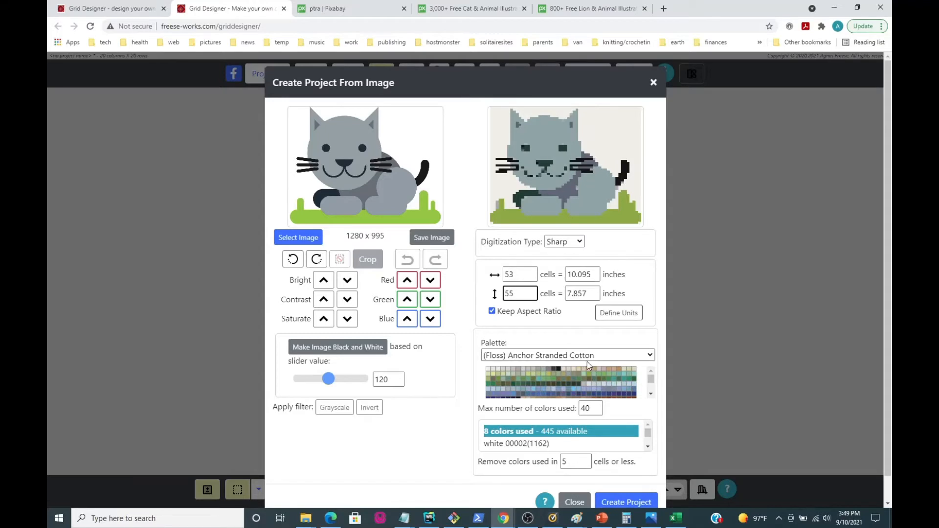
{"action": "double_click", "coordinate": [581, 409]}
{"action": "type", "text": "5"}
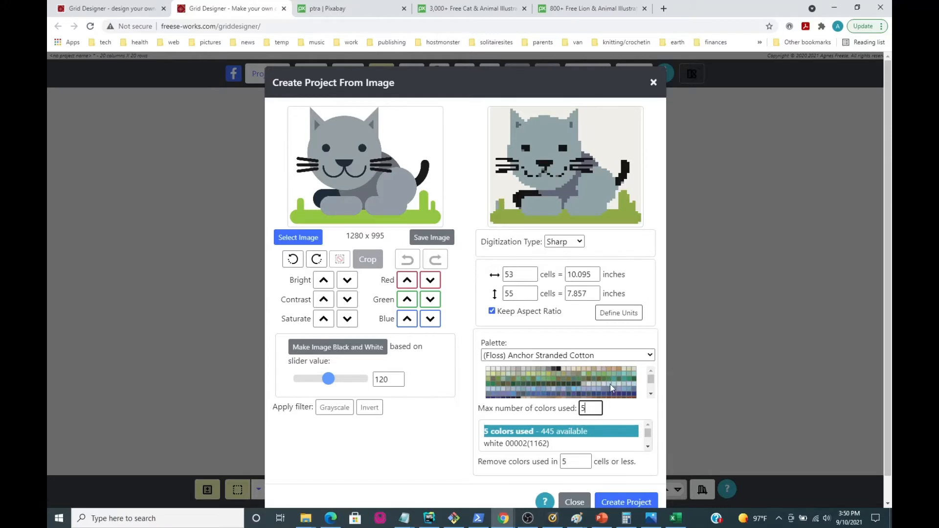
Review the list of used colors and create the project from the cat image.
{"action": "scroll", "coordinate": [615, 395], "scroll_direction": "down", "scroll_amount": 2}
{"action": "scroll", "coordinate": [630, 429], "scroll_direction": "down", "scroll_amount": 3}
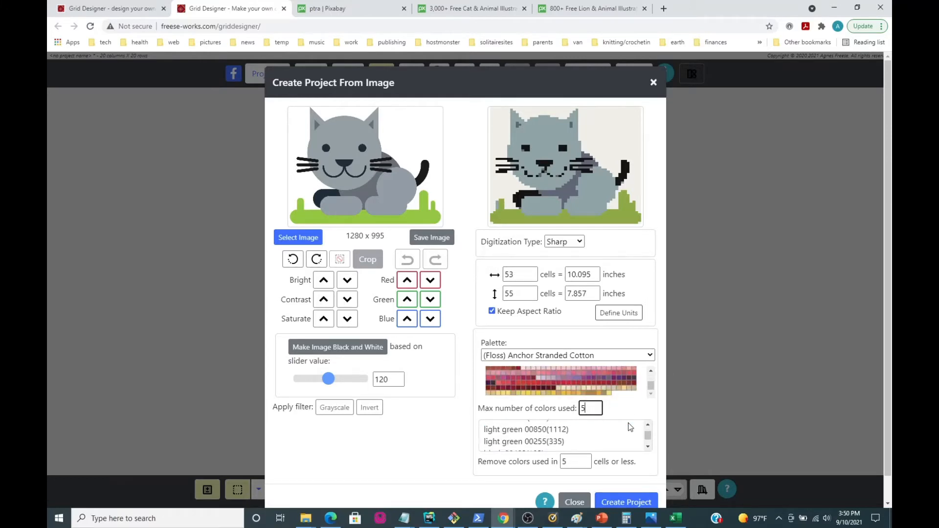
{"action": "scroll", "coordinate": [640, 462], "scroll_direction": "down", "scroll_amount": 1}
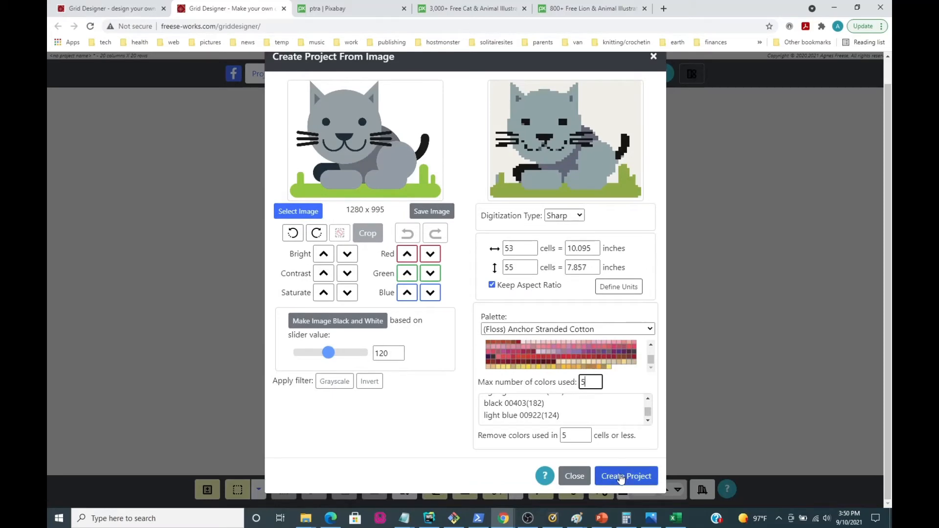
{"action": "left_click", "coordinate": [622, 478]}
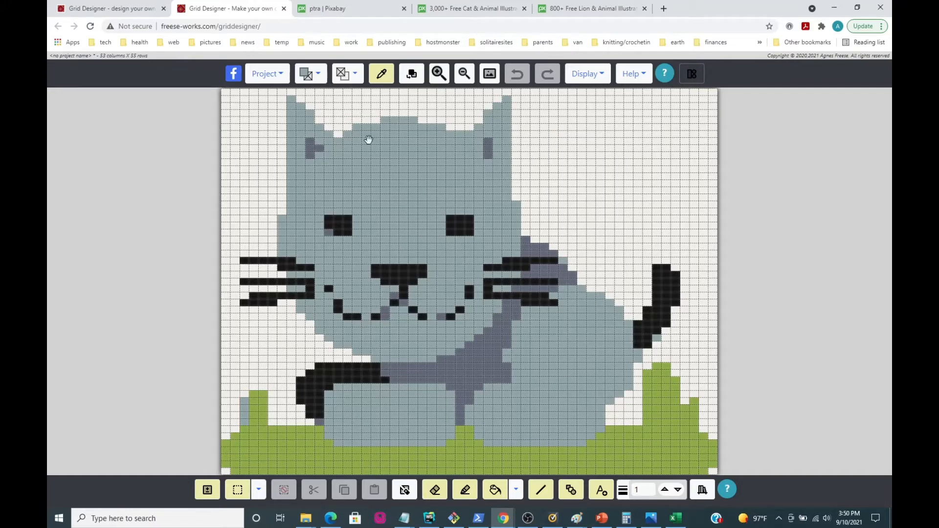
Limit the foreground and background color pickers to used colors, and choose white as the background color.
{"action": "left_click", "coordinate": [322, 77]}
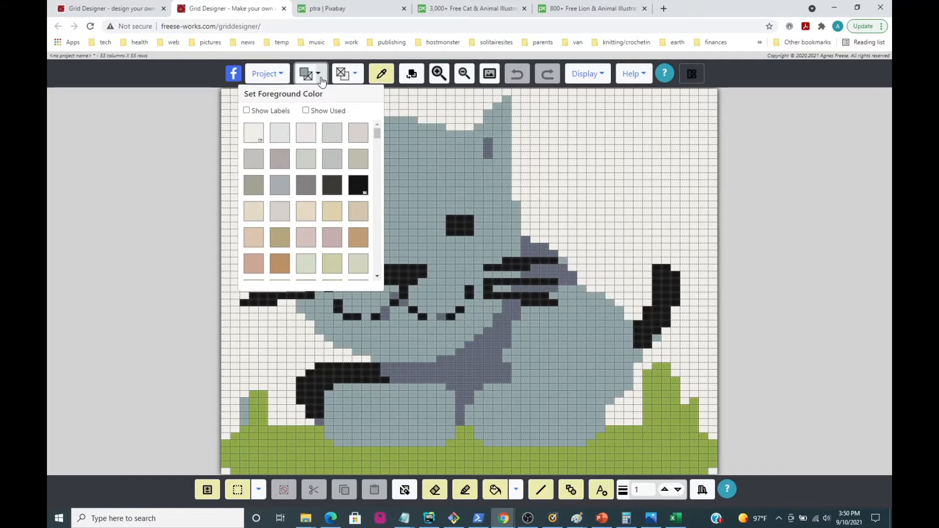
{"action": "left_click", "coordinate": [306, 111]}
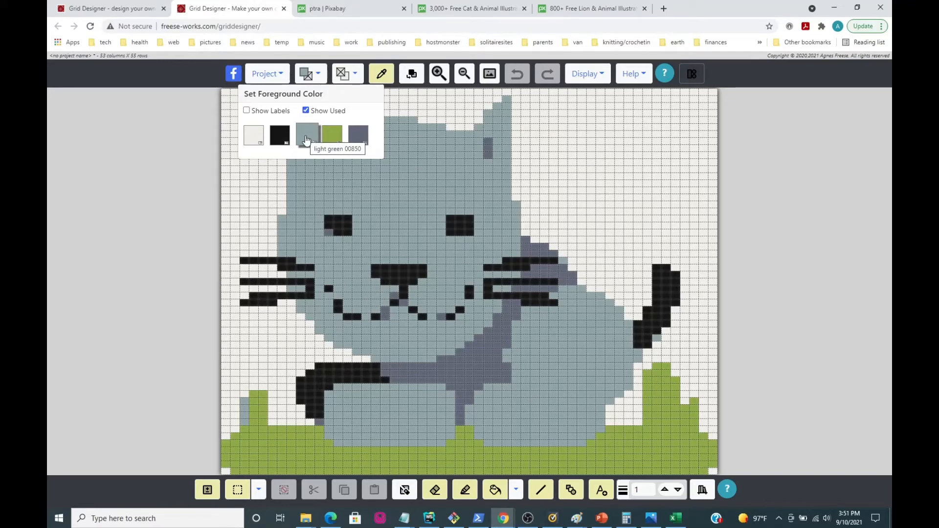
{"action": "left_click", "coordinate": [357, 75]}
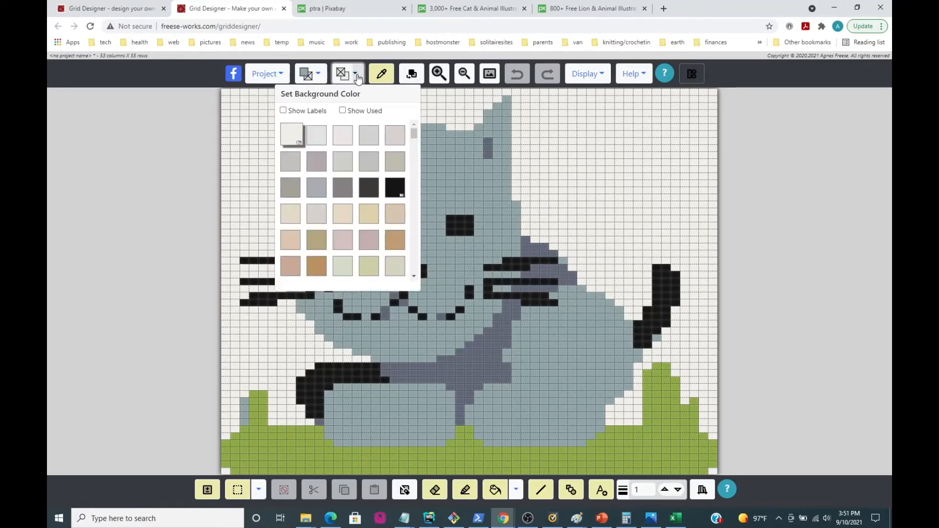
{"action": "left_click", "coordinate": [342, 111]}
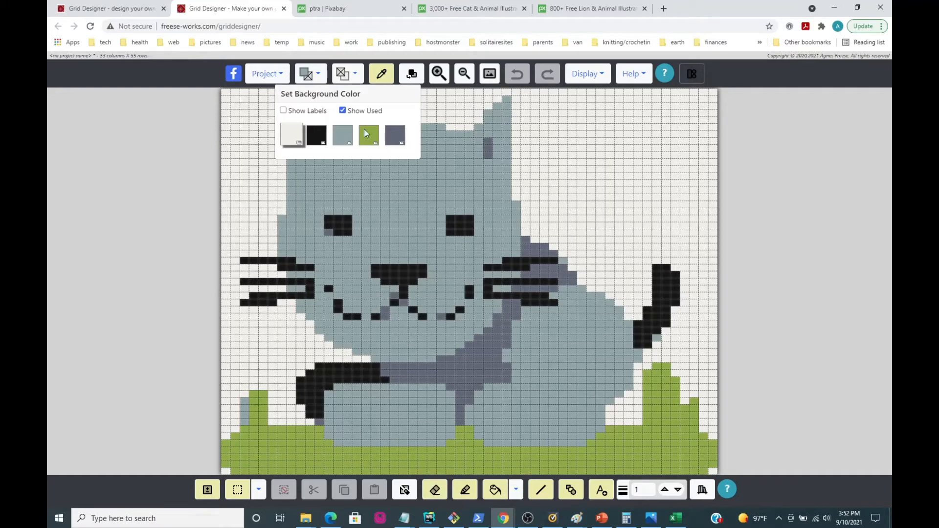
{"action": "left_click", "coordinate": [292, 133]}
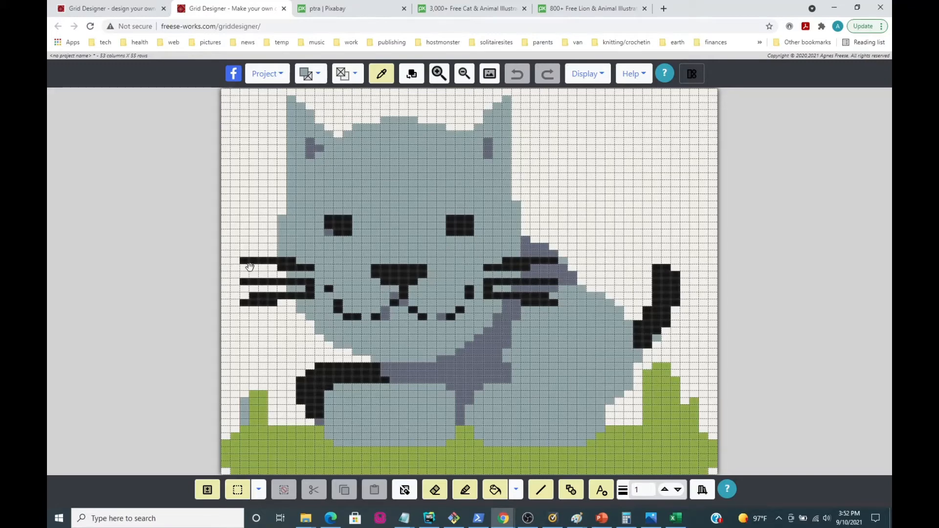
Using the pencil, paint the outer part of the cat's upper left whisker with the white background color.
{"action": "left_click", "coordinate": [465, 490]}
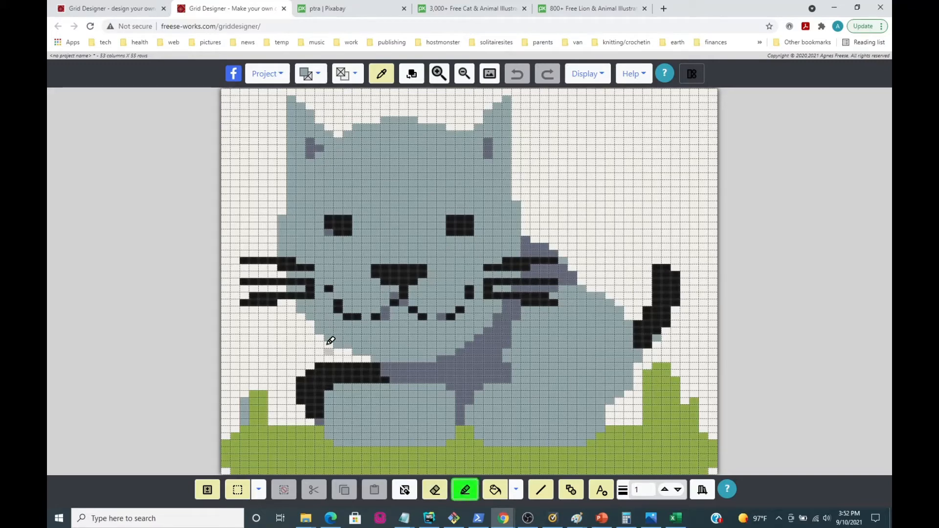
{"action": "left_click", "coordinate": [244, 260]}
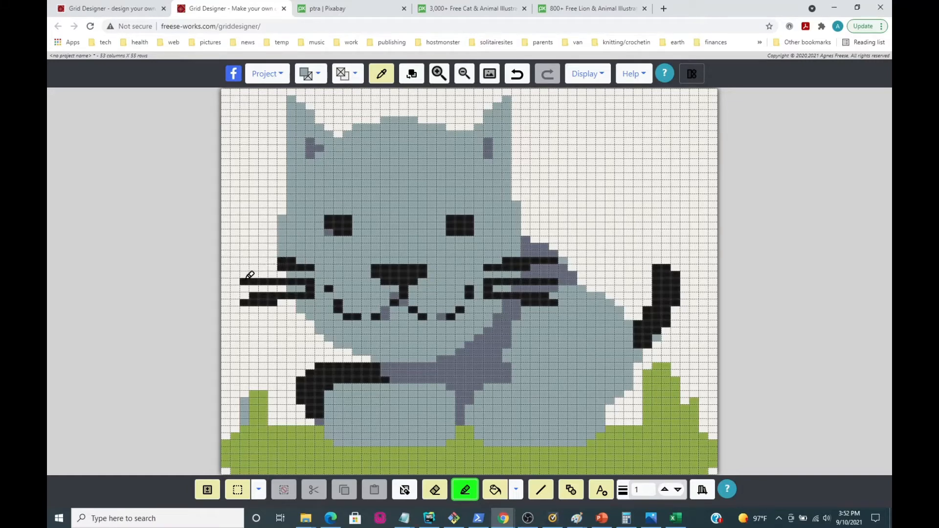
{"action": "left_click_drag", "start_coordinate": [245, 281], "coordinate": [265, 282]}
{"action": "left_click", "coordinate": [513, 80]}
{"action": "left_click", "coordinate": [513, 80]}
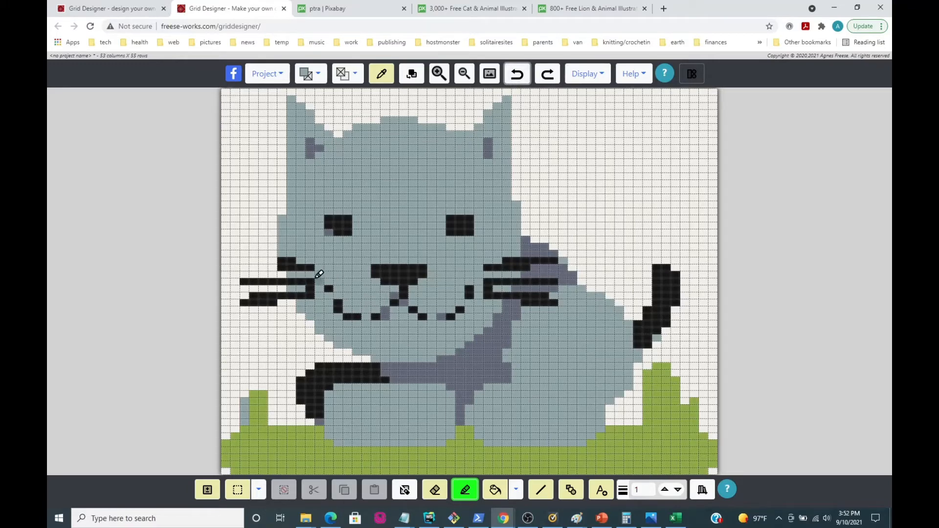
Paint over the outer part of the cat's lower left whisker with the white background color.
{"action": "left_click", "coordinate": [252, 295]}
{"action": "left_click", "coordinate": [263, 295]}
{"action": "left_click", "coordinate": [280, 295]}
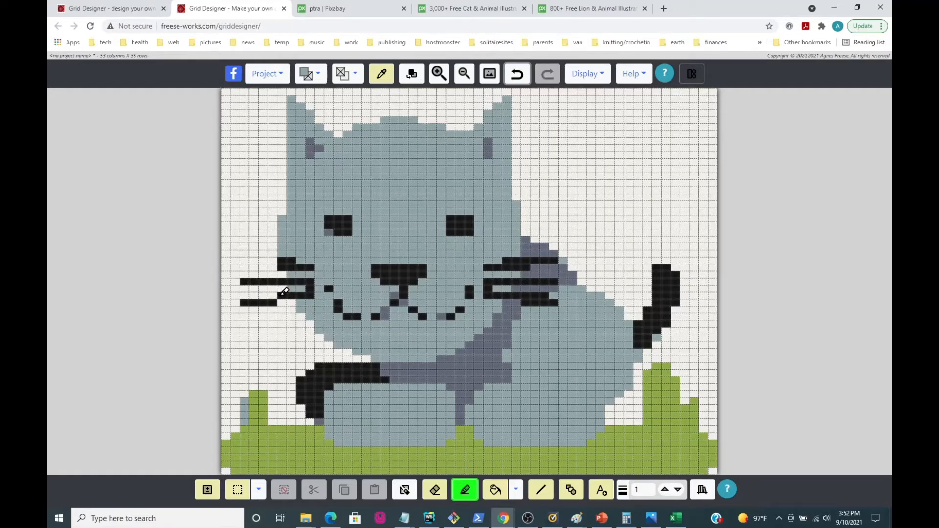
{"action": "left_click_drag", "start_coordinate": [277, 301], "coordinate": [240, 301]}
Paint over the upper and lower left and upper right whiskers on the face in light green 00850, keeping their inner end cells.
{"action": "left_click", "coordinate": [303, 301]}
{"action": "left_click", "coordinate": [283, 267]}
{"action": "left_click", "coordinate": [283, 260]}
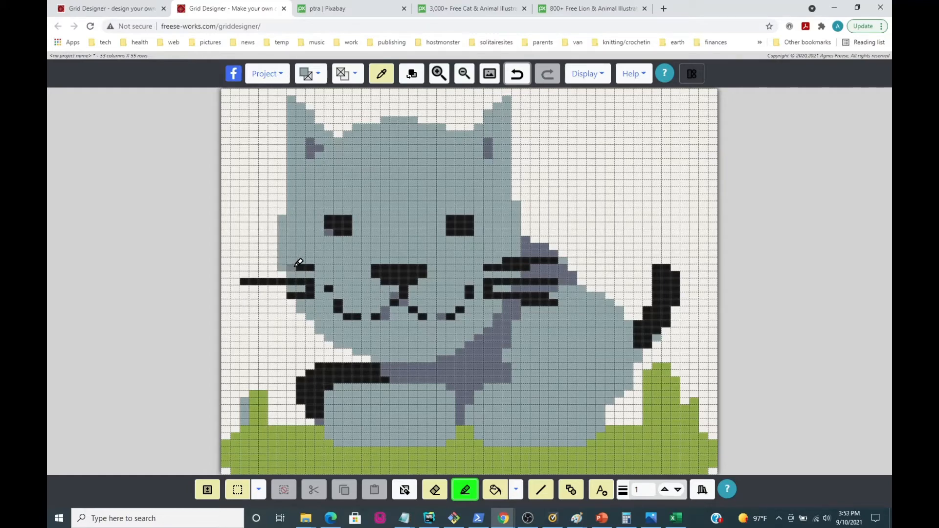
{"action": "left_click", "coordinate": [301, 267]}
{"action": "left_click", "coordinate": [291, 295]}
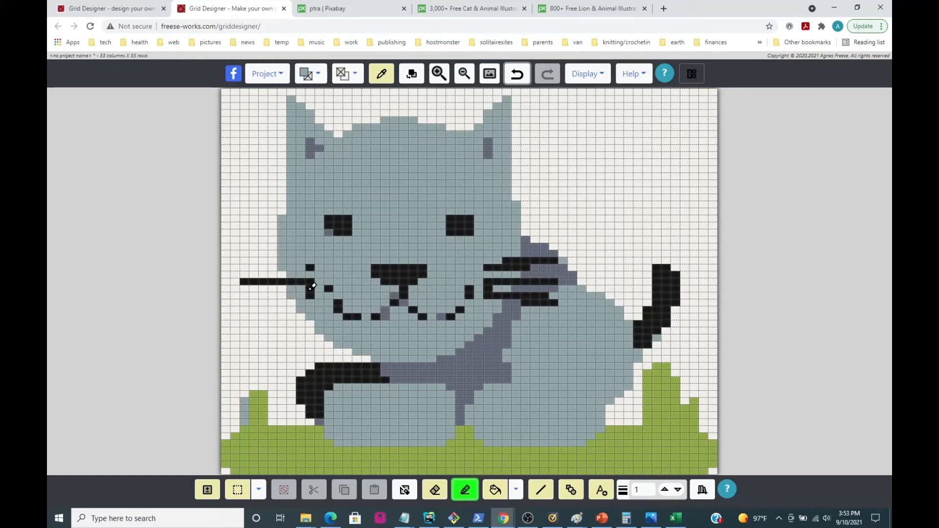
{"action": "left_click", "coordinate": [312, 288]}
{"action": "left_click_drag", "start_coordinate": [502, 264], "coordinate": [513, 262]}
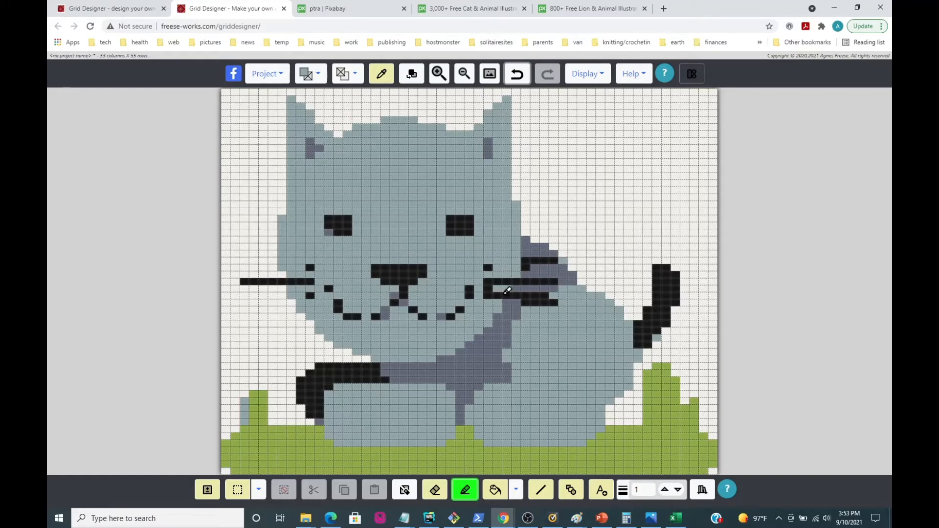
{"action": "left_click_drag", "start_coordinate": [492, 281], "coordinate": [519, 279]}
{"action": "left_click", "coordinate": [515, 81]}
{"action": "left_click", "coordinate": [514, 82]}
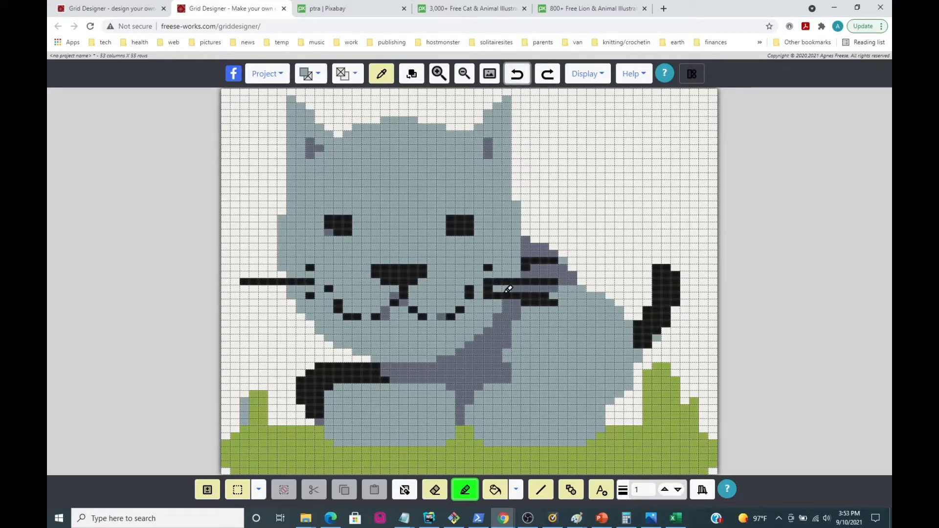
Paint over the lower right whisker on the face in light green 00850 and the whisker parts on the dark back in light blue 00922.
{"action": "left_click", "coordinate": [493, 285]}
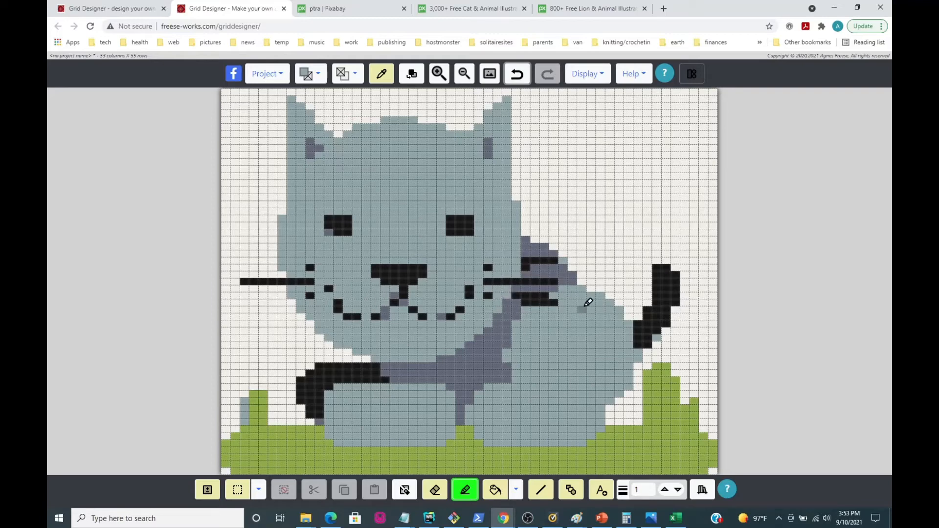
{"action": "left_click", "coordinate": [319, 74]}
{"action": "left_click", "coordinate": [357, 133]}
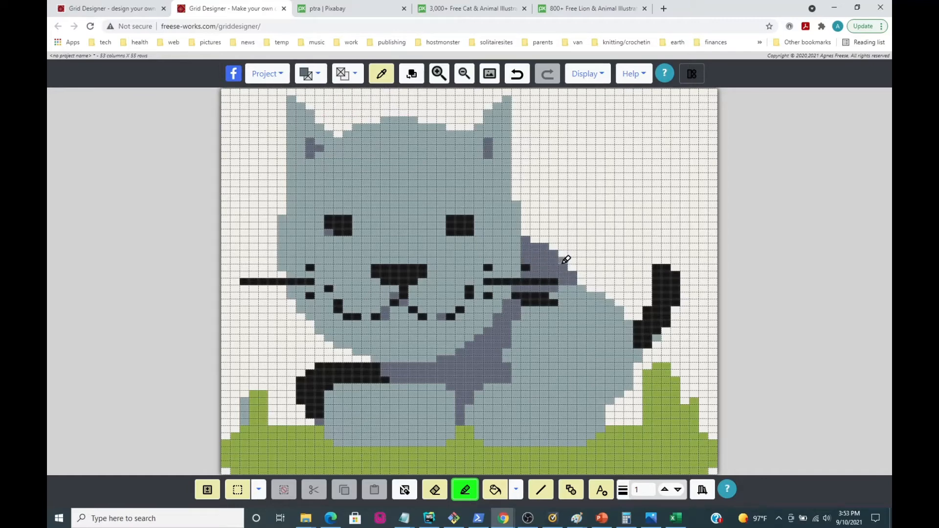
{"action": "left_click", "coordinate": [525, 268]}
{"action": "mouse_move", "coordinate": [520, 293]}
{"action": "left_mouse_down"}
{"action": "mouse_move", "coordinate": [544, 293]}
{"action": "mouse_move", "coordinate": [530, 297]}
{"action": "left_mouse_up"}
{"action": "left_click", "coordinate": [526, 302]}
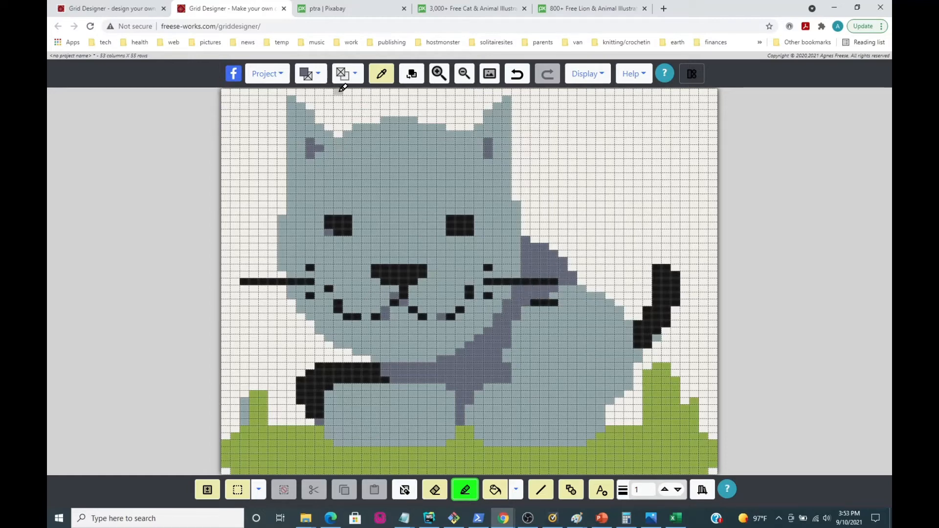
Paint over the remaining outer part of the lower right whisker on the body in light green 00850.
{"action": "left_click", "coordinate": [318, 74]}
{"action": "left_click", "coordinate": [305, 135]}
{"action": "left_click_drag", "start_coordinate": [539, 300], "coordinate": [563, 308]}
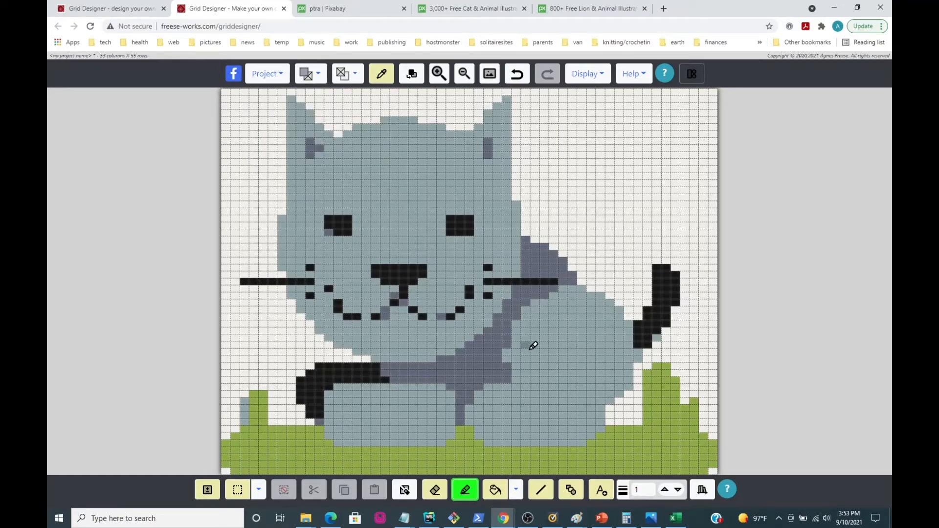
Draw straight black diagonal lines for the upper and lower whiskers on both sides, angled outward from their inner end cells.
{"action": "left_click", "coordinate": [542, 496]}
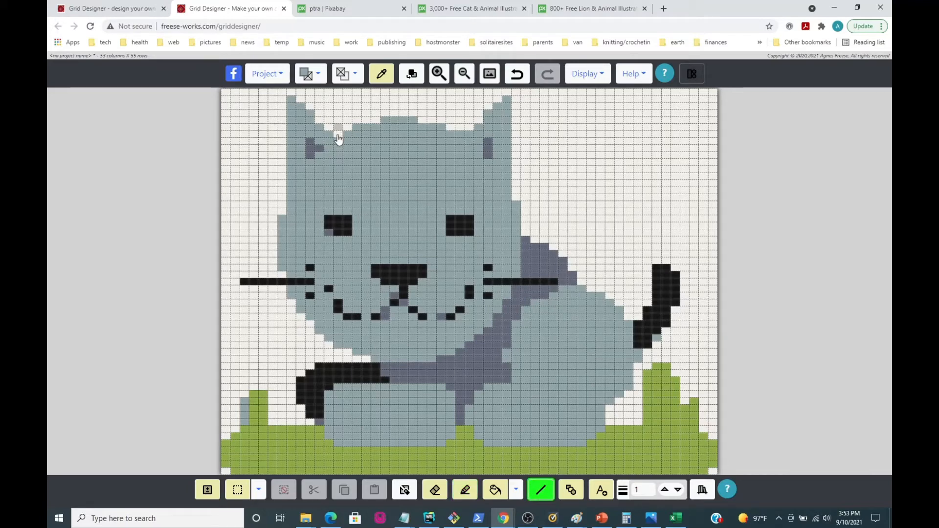
{"action": "left_click", "coordinate": [320, 78]}
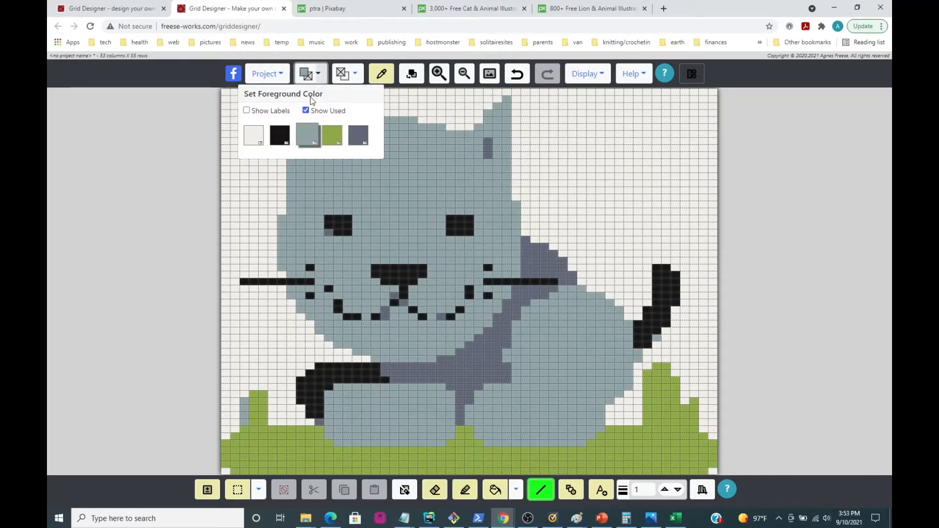
{"action": "left_click", "coordinate": [281, 136]}
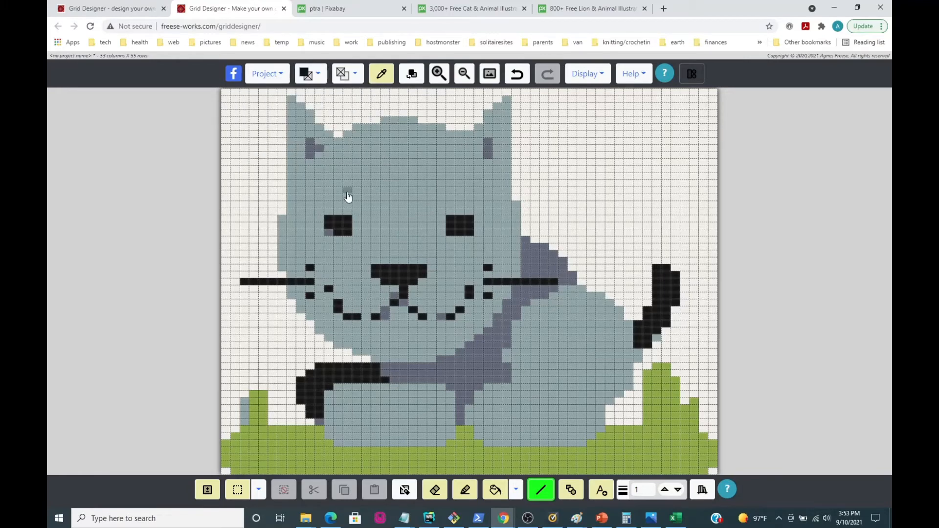
{"action": "left_click_drag", "start_coordinate": [310, 271], "coordinate": [248, 250]}
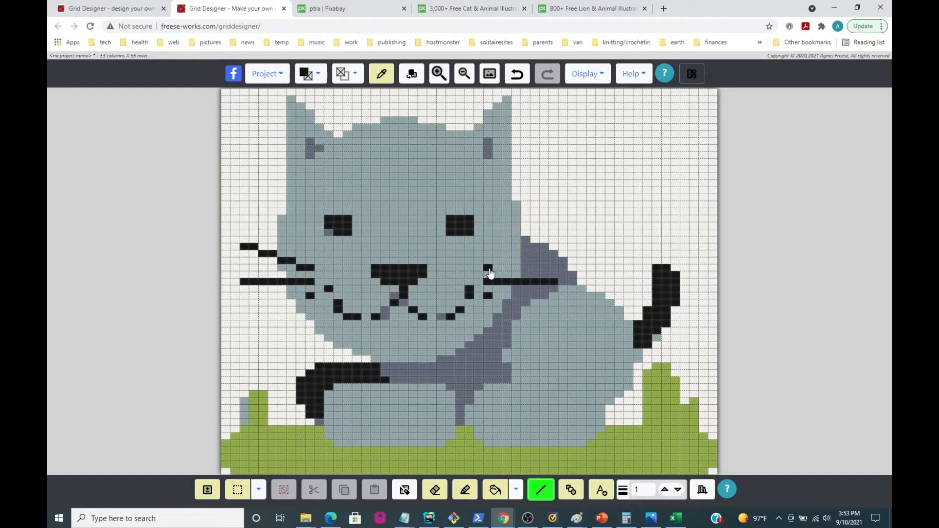
{"action": "left_click_drag", "start_coordinate": [490, 272], "coordinate": [554, 255]}
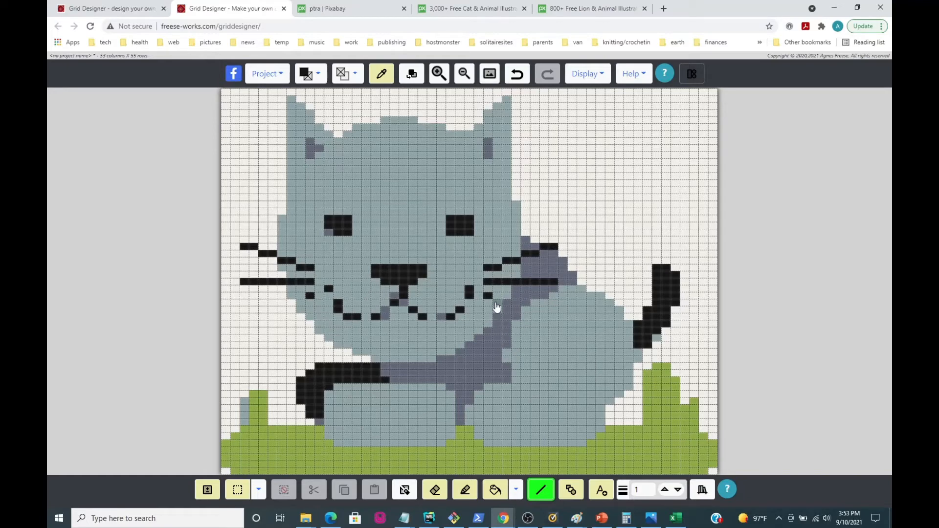
{"action": "left_click_drag", "start_coordinate": [488, 297], "coordinate": [552, 322]}
{"action": "left_click_drag", "start_coordinate": [309, 299], "coordinate": [246, 321]}
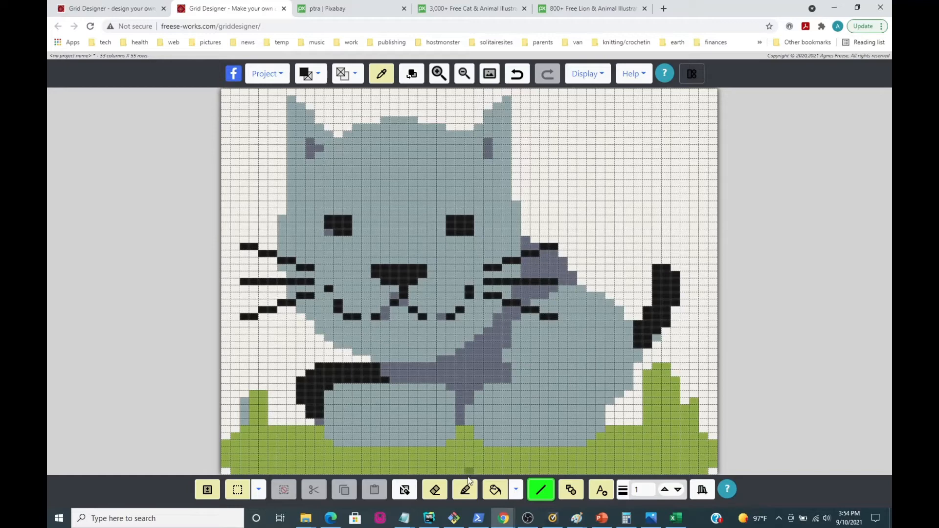
Fill the gaps in the cat's mouth line with black freehand cells to form a continuous, symmetrical smile.
{"action": "left_click", "coordinate": [465, 489]}
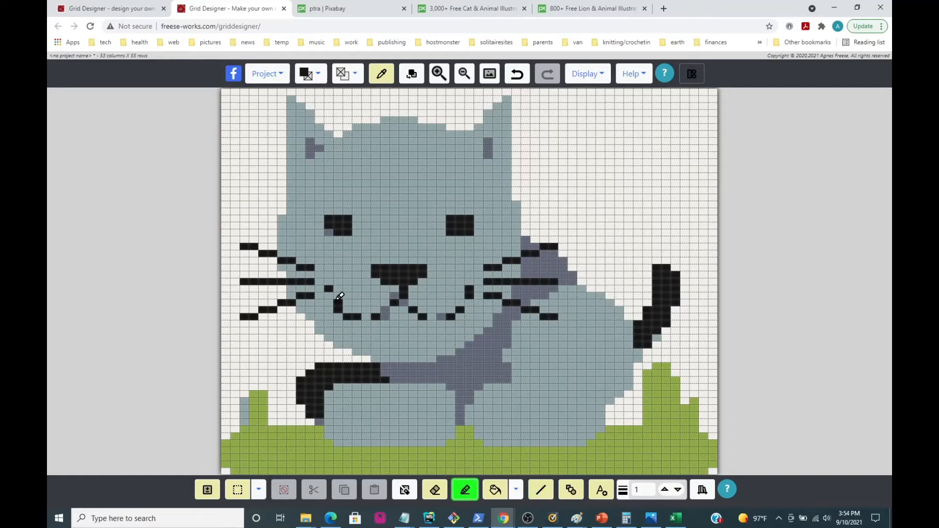
{"action": "left_click", "coordinate": [328, 295]}
{"action": "left_click", "coordinate": [466, 303]}
{"action": "left_click", "coordinate": [460, 307]}
{"action": "left_click", "coordinate": [366, 316]}
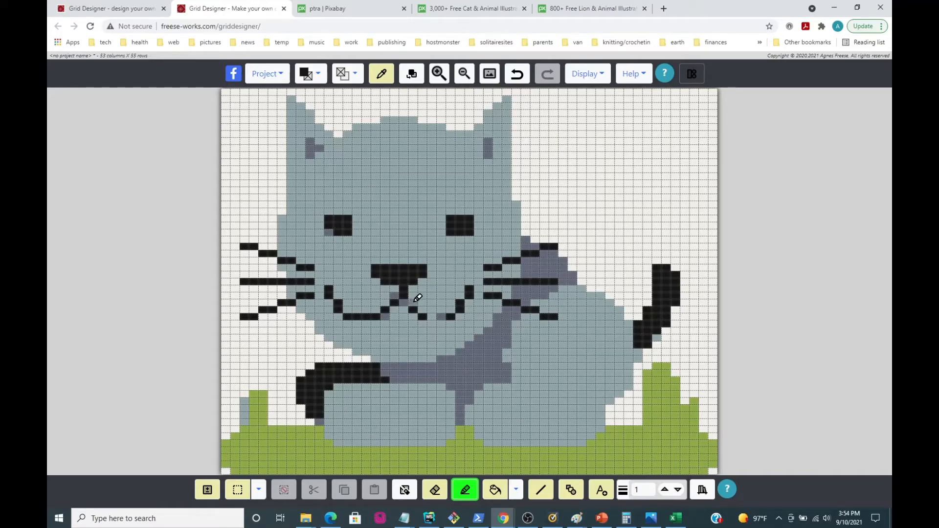
{"action": "left_click", "coordinate": [440, 317]}
{"action": "left_click", "coordinate": [432, 316]}
{"action": "left_click", "coordinate": [434, 316]}
{"action": "left_click", "coordinate": [390, 315]}
Fill in the cells below the nose in black and extend the nose's right side to even out its shape.
{"action": "left_click", "coordinate": [394, 297]}
{"action": "left_click", "coordinate": [405, 301]}
{"action": "left_click", "coordinate": [395, 288]}
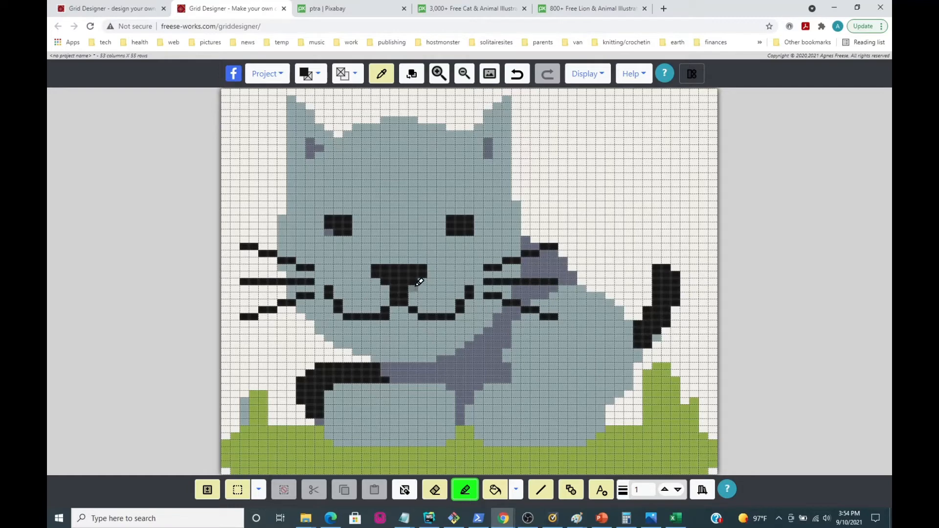
{"action": "left_click", "coordinate": [415, 284]}
{"action": "left_click", "coordinate": [431, 269]}
Set the background color to light green 00850, trim the excess black below the nose with it, and join the left mouth curve to the stem.
{"action": "left_click", "coordinate": [356, 74]}
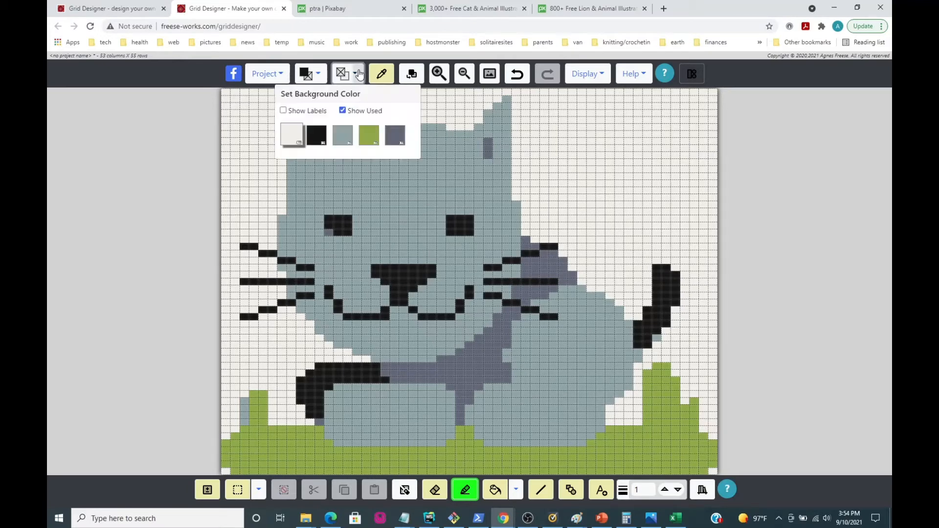
{"action": "left_click", "coordinate": [343, 138]}
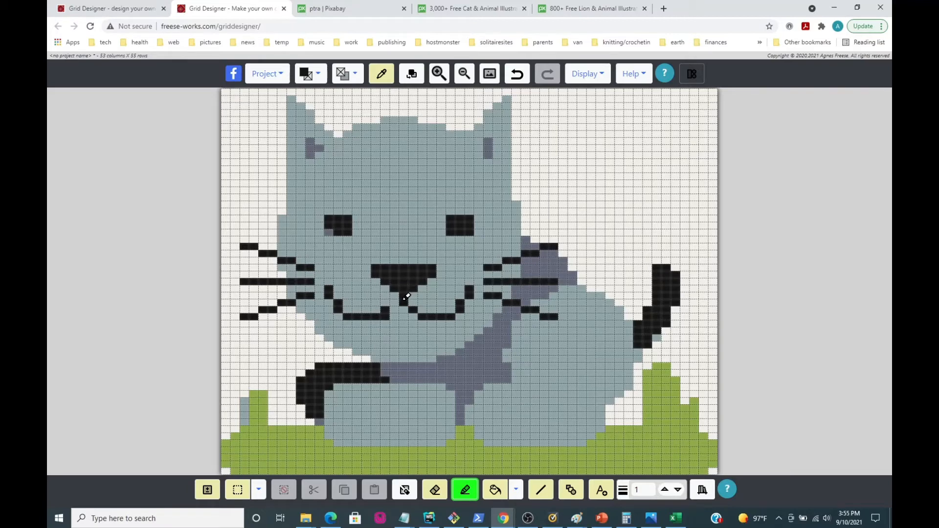
{"action": "left_click", "coordinate": [394, 309]}
Reshape both eyes into small black crosses by painting their corner cells in light green 00850.
{"action": "left_click", "coordinate": [328, 232]}
{"action": "left_click", "coordinate": [329, 218]}
{"action": "left_click", "coordinate": [347, 218]}
{"action": "left_click", "coordinate": [348, 232]}
{"action": "left_click", "coordinate": [450, 219]}
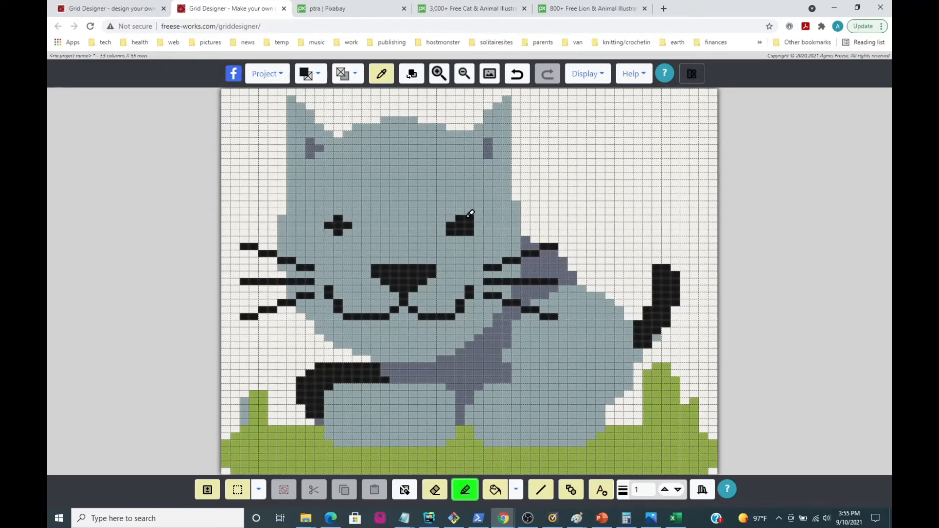
{"action": "left_click", "coordinate": [470, 218]}
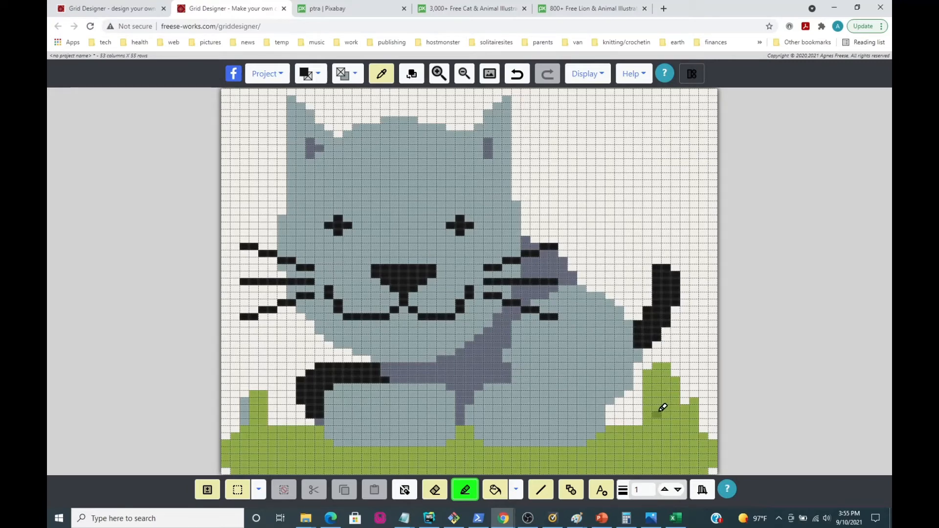
Blacken the last cell of the black band beside the left paw and recolor the gray strip beside the left grass tuft in light green 00255.
{"action": "left_click", "coordinate": [319, 421]}
{"action": "left_click", "coordinate": [313, 73]}
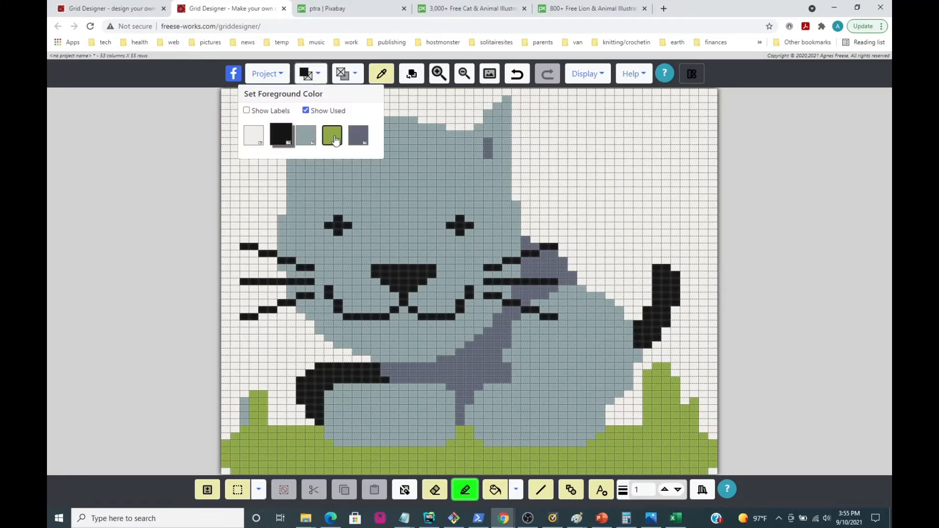
{"action": "left_click_drag", "start_coordinate": [245, 401], "coordinate": [245, 421]}
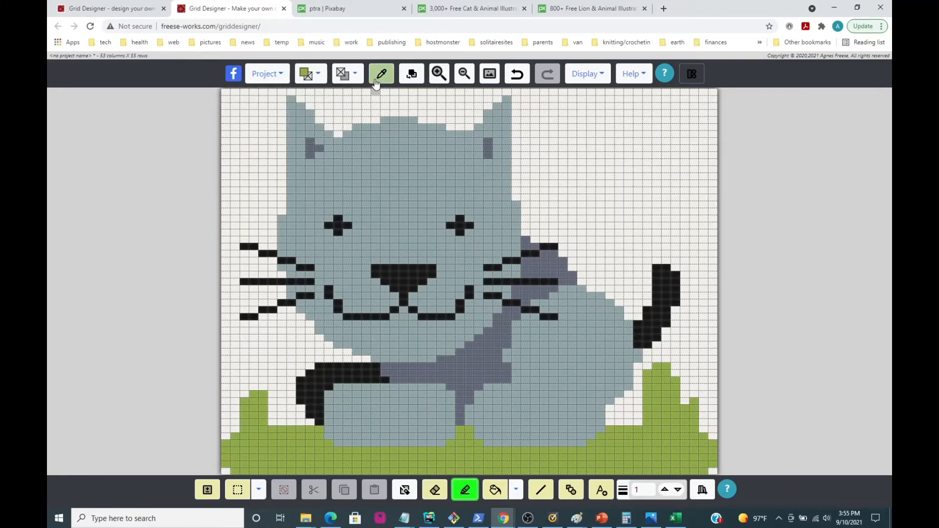
Enlarge the inner areas of both ears into mirrored triangles with light blue 00922.
{"action": "left_click", "coordinate": [317, 74]}
{"action": "left_click", "coordinate": [358, 136]}
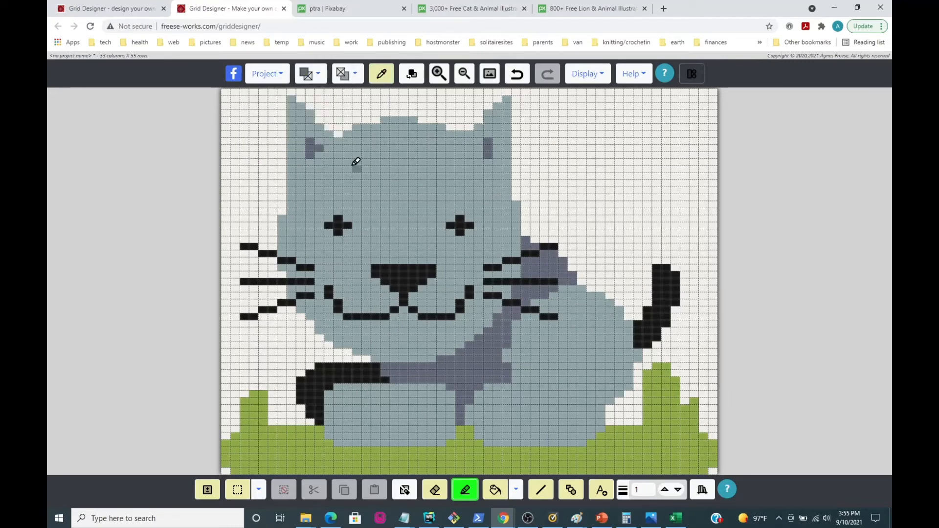
{"action": "left_click_drag", "start_coordinate": [319, 148], "coordinate": [310, 141]}
{"action": "left_click", "coordinate": [302, 162]}
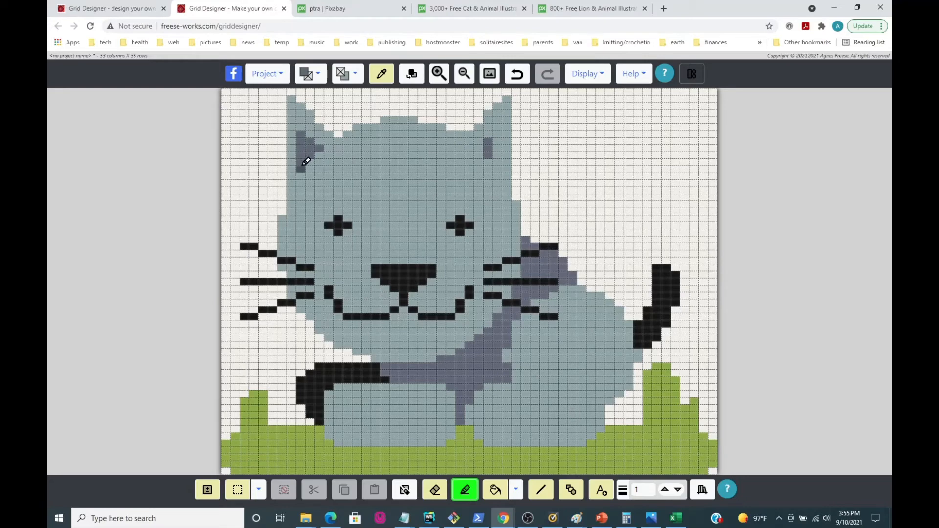
{"action": "left_click_drag", "start_coordinate": [498, 130], "coordinate": [497, 160]}
{"action": "left_click", "coordinate": [481, 148]}
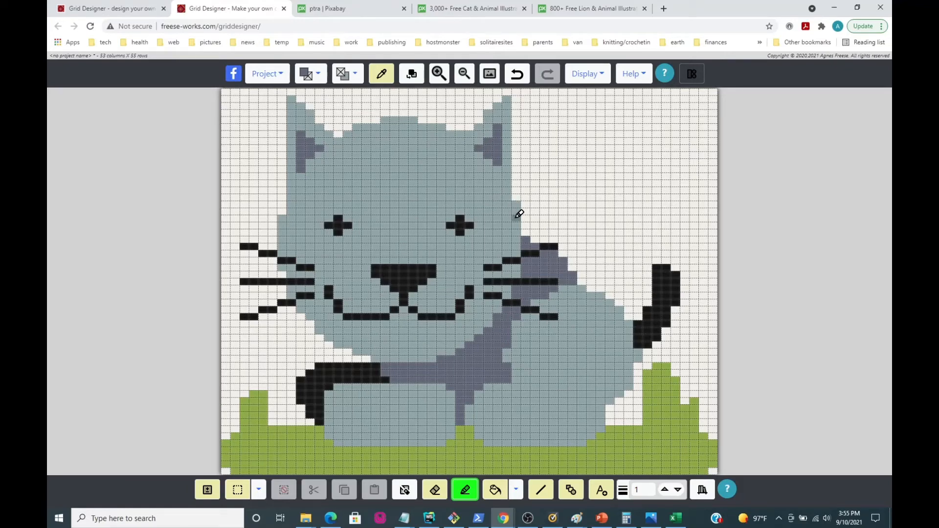
Save the project as "my cat".
{"action": "left_click", "coordinate": [268, 78]}
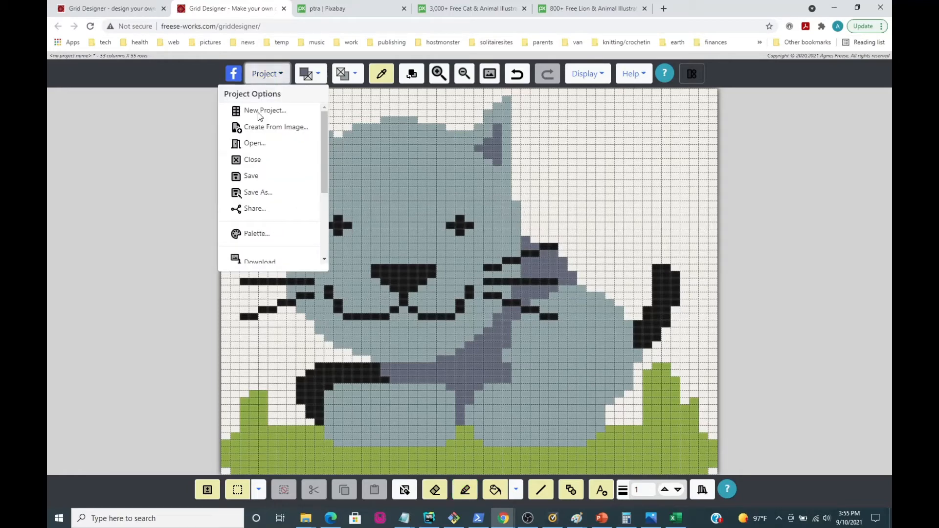
{"action": "left_click", "coordinate": [248, 178]}
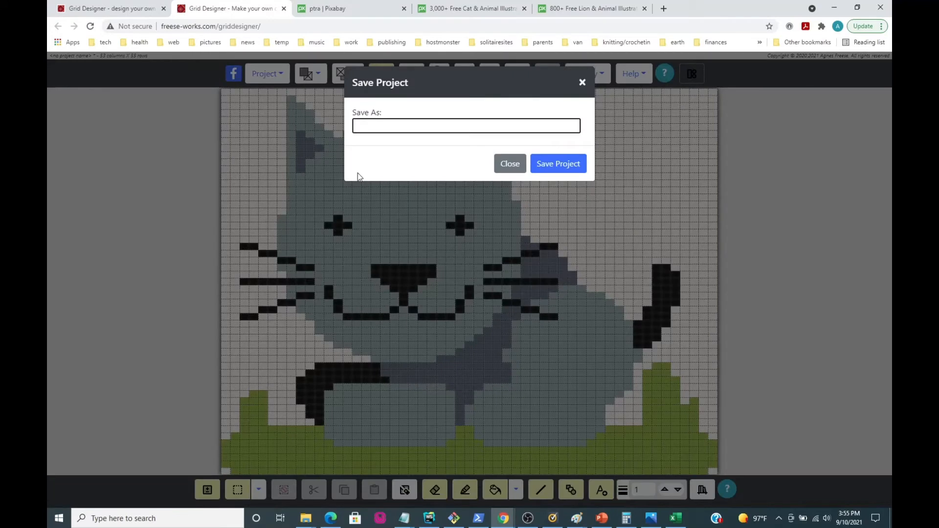
{"action": "type", "text": "my cat"}
{"action": "left_click", "coordinate": [557, 163]}
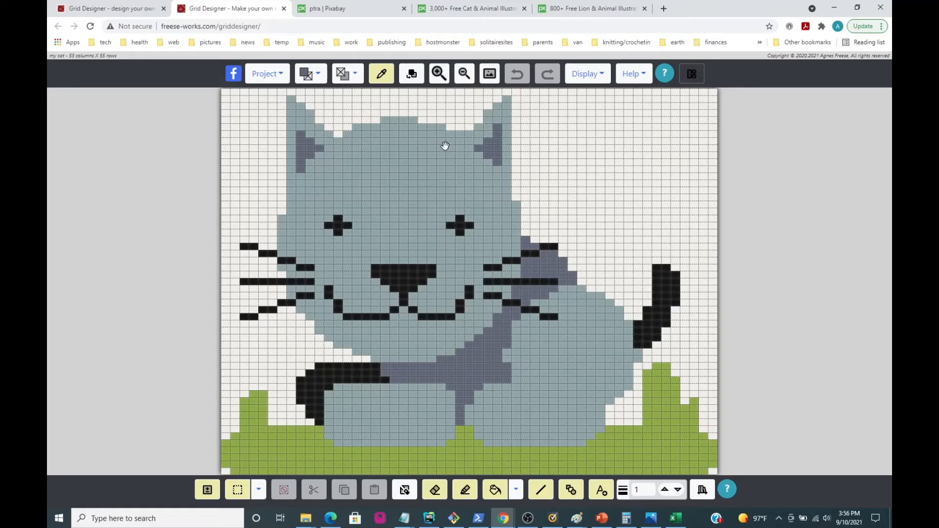
Use Substitute Colors to replace black 00403 with blue 01036.
{"action": "left_click", "coordinate": [412, 75]}
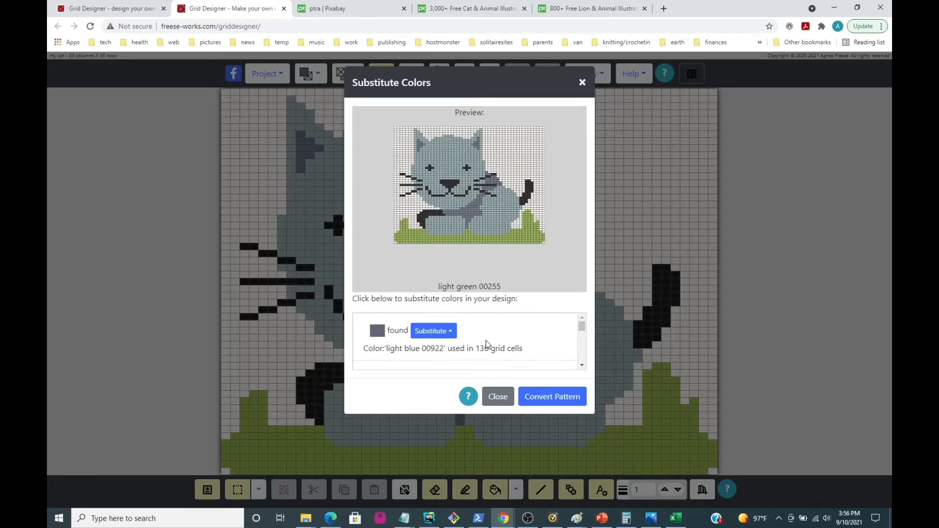
{"action": "left_click", "coordinate": [582, 82]}
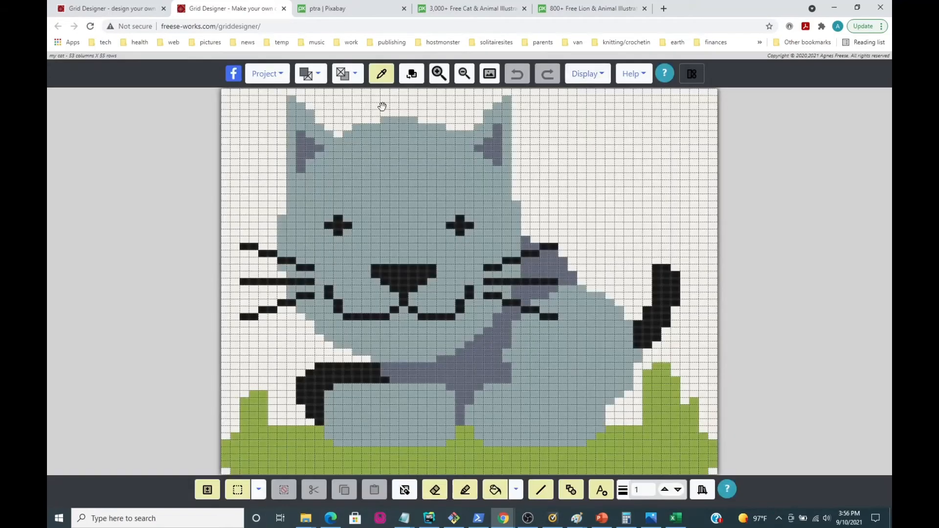
{"action": "left_click", "coordinate": [418, 80]}
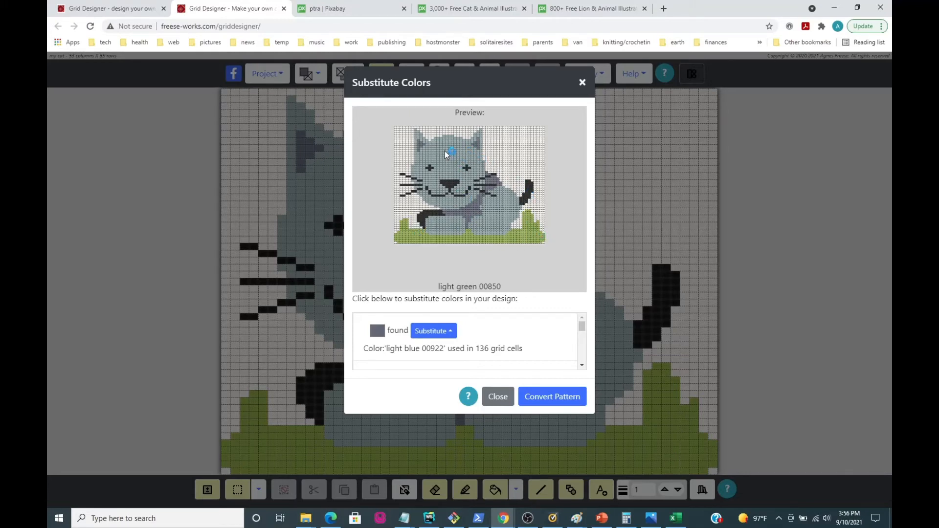
{"action": "left_click", "coordinate": [449, 183]}
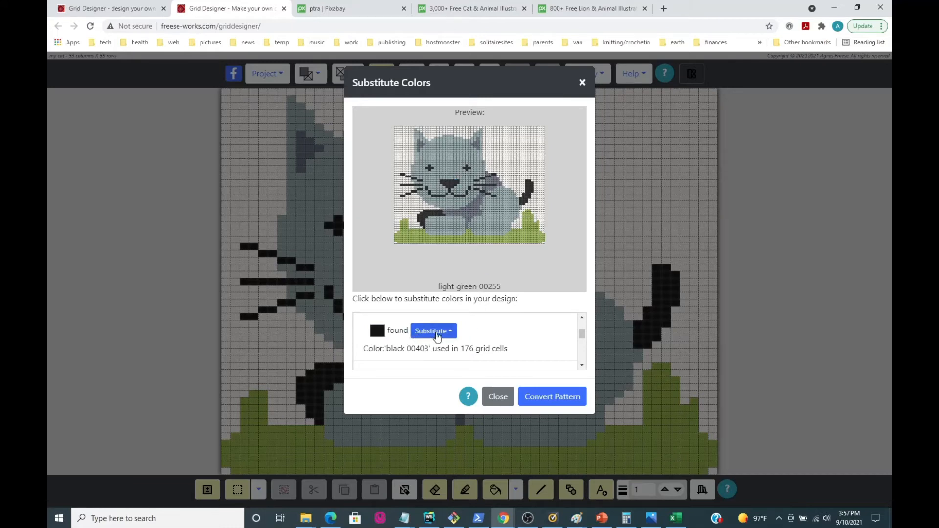
{"action": "mouse_move", "coordinate": [582, 336]}
{"action": "left_mouse_down"}
{"action": "mouse_move", "coordinate": [582, 316]}
{"action": "mouse_move", "coordinate": [584, 368]}
{"action": "mouse_move", "coordinate": [583, 332]}
{"action": "left_mouse_up"}
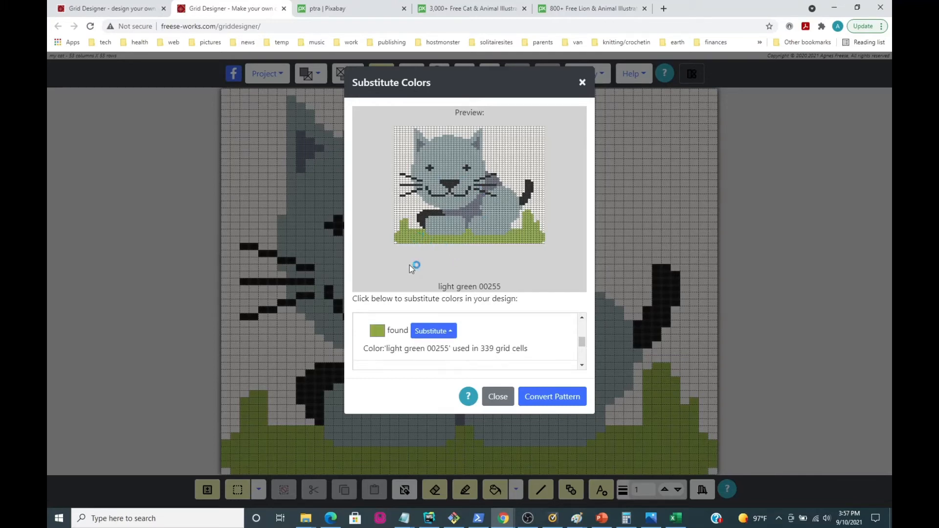
{"action": "left_click", "coordinate": [450, 335]}
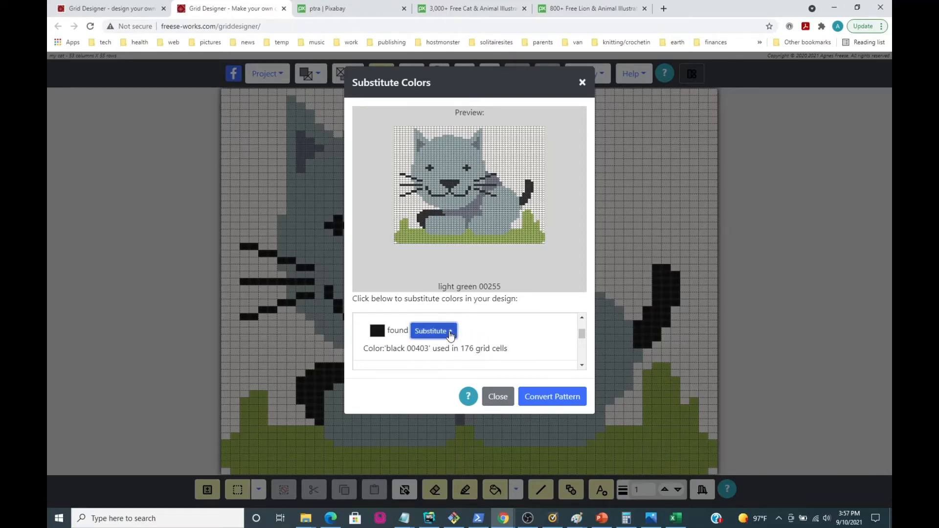
{"action": "scroll", "coordinate": [480, 287], "scroll_direction": "down", "scroll_amount": 8}
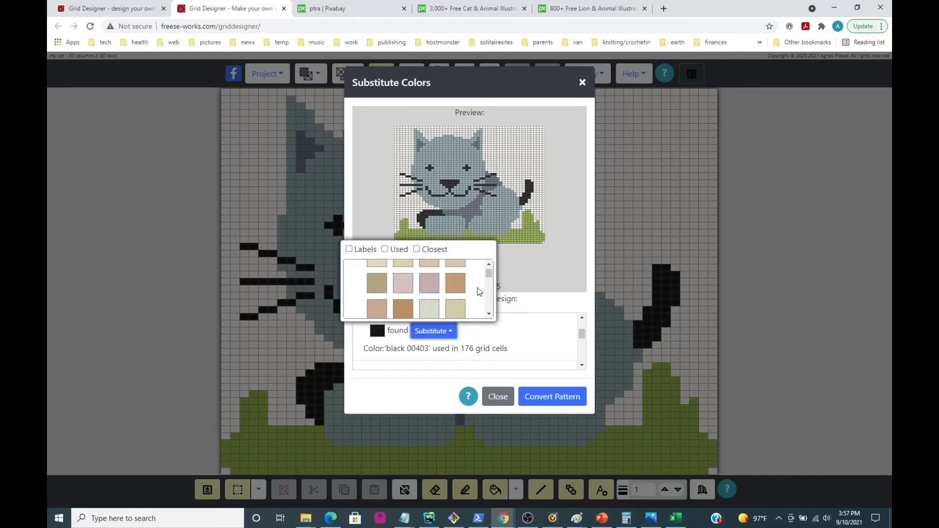
{"action": "scroll", "coordinate": [478, 292], "scroll_direction": "down", "scroll_amount": 6}
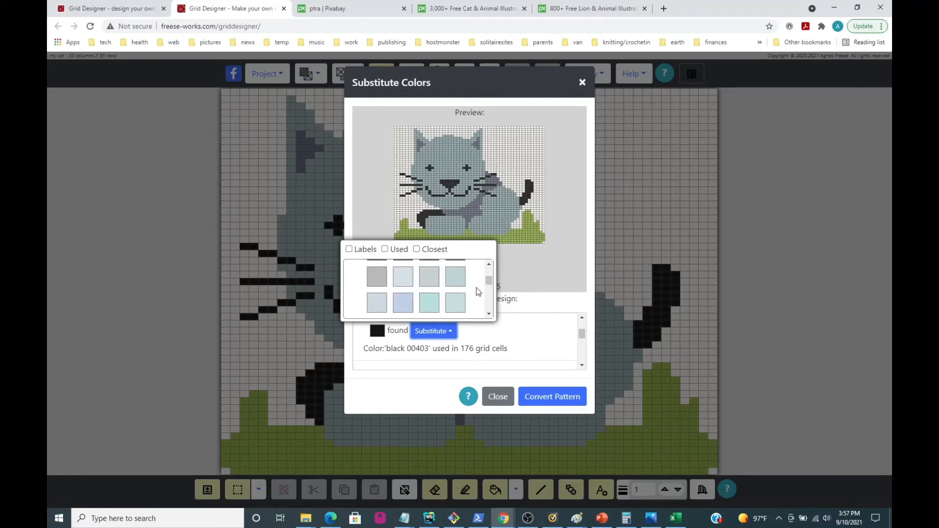
{"action": "scroll", "coordinate": [479, 292], "scroll_direction": "down", "scroll_amount": 5}
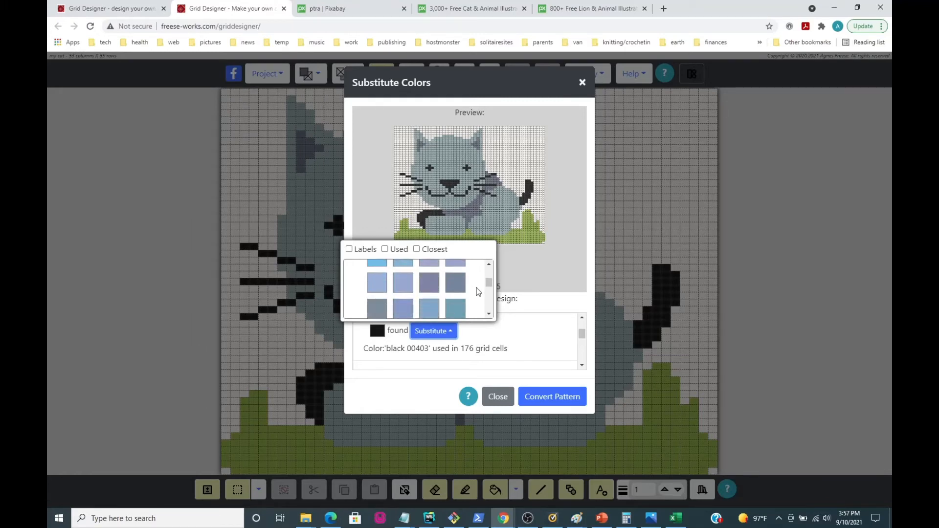
{"action": "scroll", "coordinate": [478, 291], "scroll_direction": "down", "scroll_amount": 2}
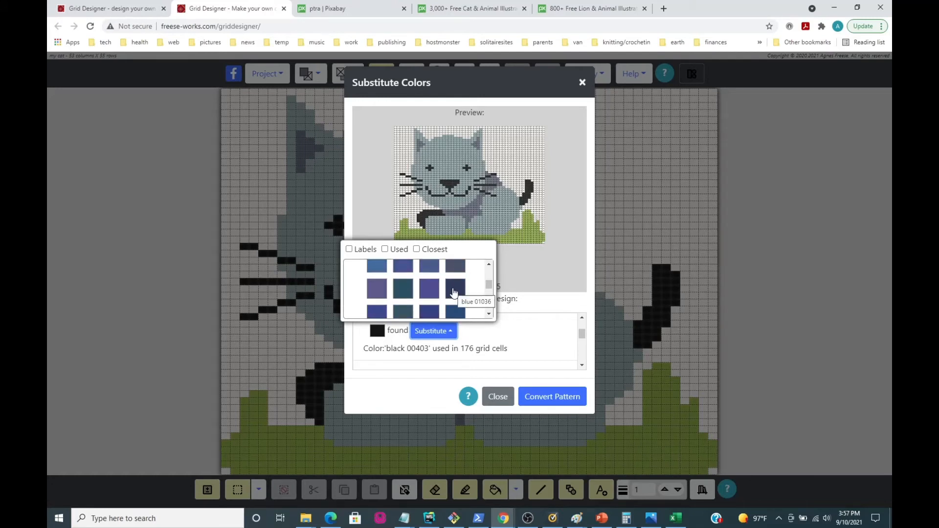
{"action": "left_click", "coordinate": [454, 292]}
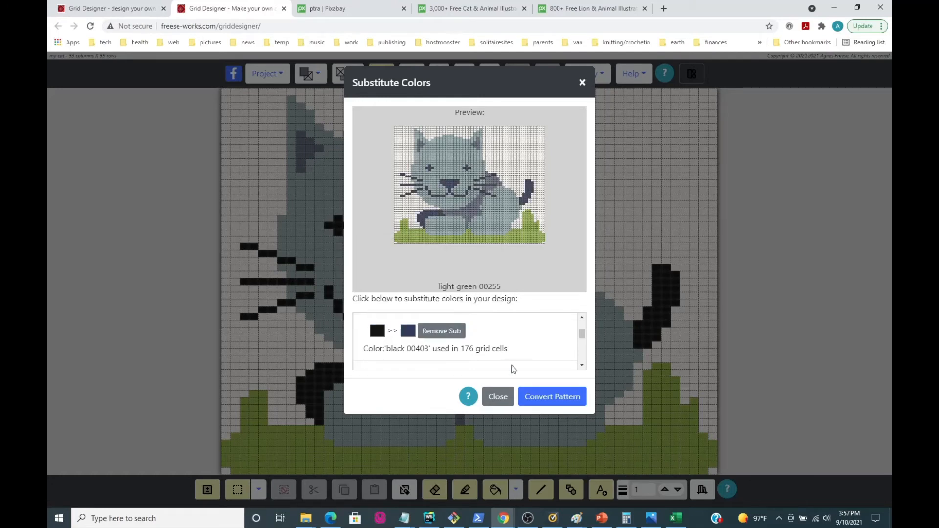
Substitute a medium blue for light blue 00922, the color of the cat's inner ears and shaded back.
{"action": "left_click", "coordinate": [470, 212]}
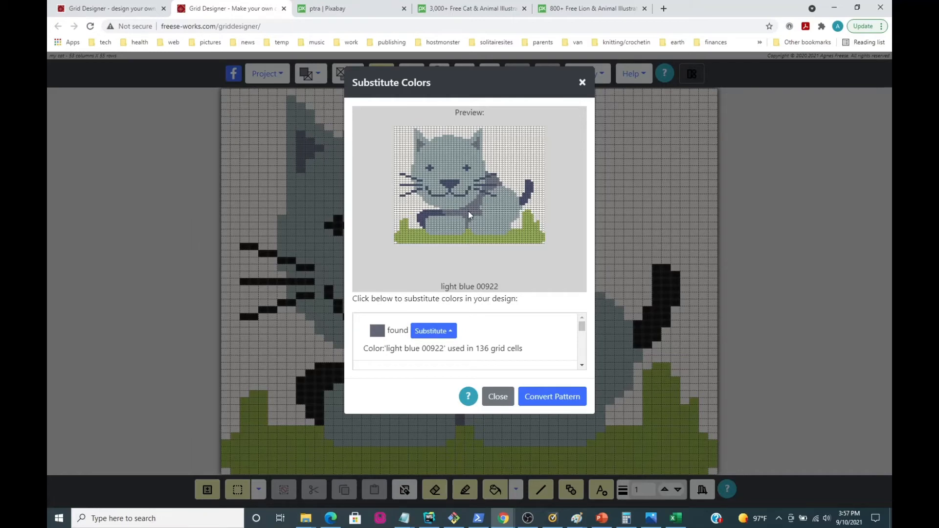
{"action": "left_click", "coordinate": [432, 332]}
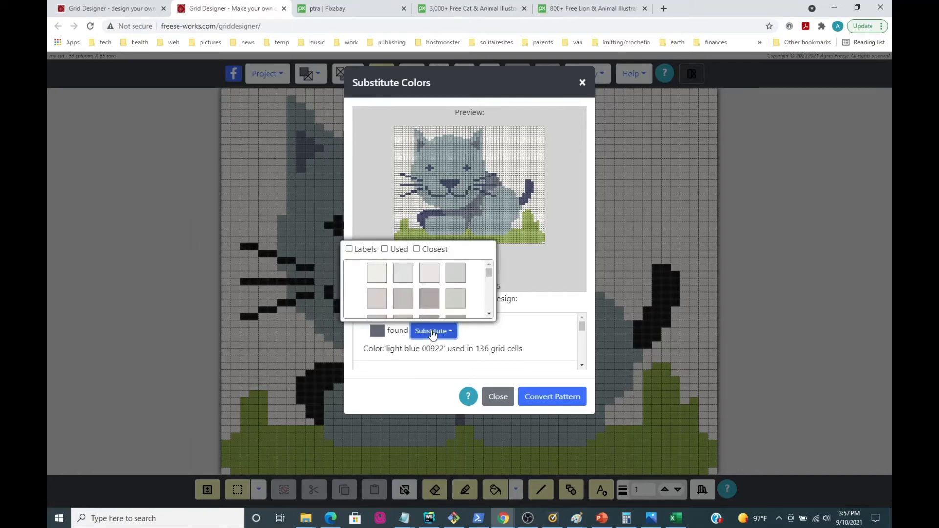
{"action": "scroll", "coordinate": [450, 299], "scroll_direction": "down", "scroll_amount": 3}
{"action": "scroll", "coordinate": [451, 297], "scroll_direction": "down", "scroll_amount": 8}
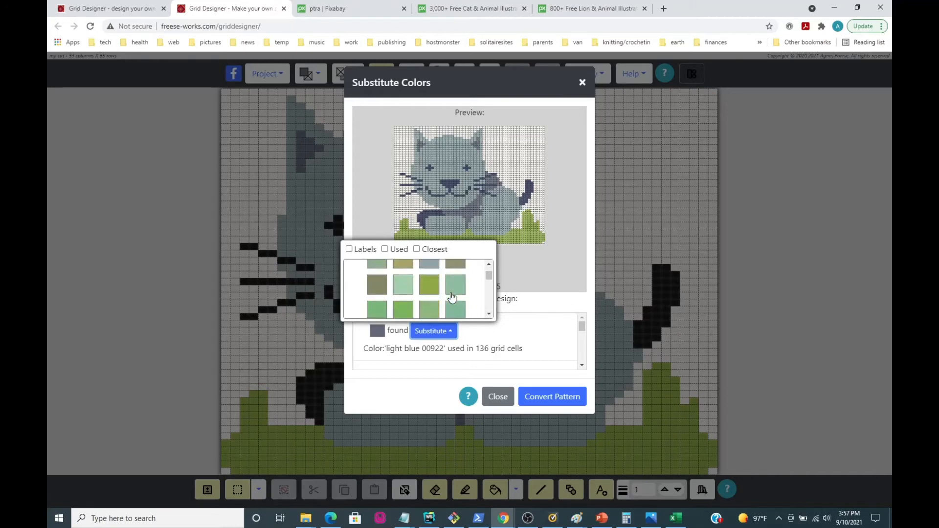
{"action": "scroll", "coordinate": [452, 298], "scroll_direction": "down", "scroll_amount": 6}
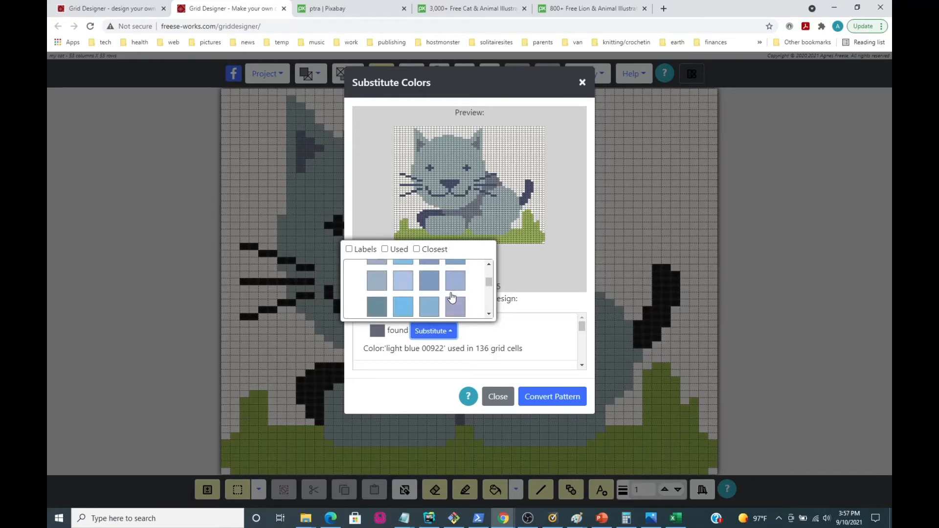
{"action": "scroll", "coordinate": [451, 297], "scroll_direction": "up", "scroll_amount": 1}
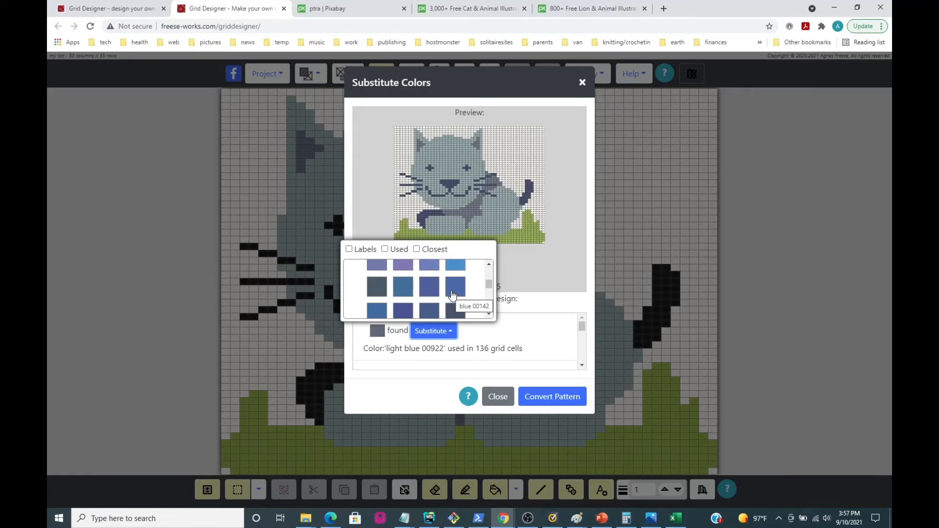
{"action": "left_click", "coordinate": [425, 311]}
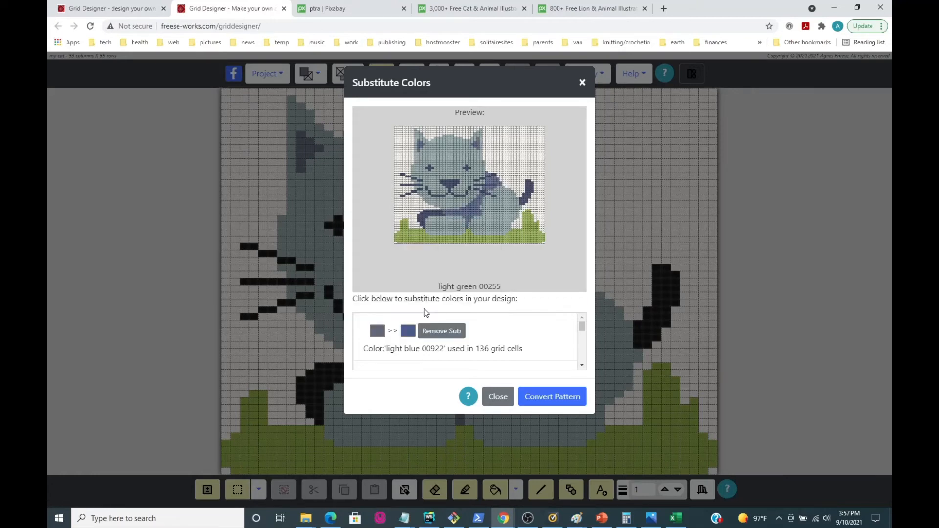
Substitute light blue 01060 for the cat's light green 00850 and convert the pattern with the chosen color substitutions.
{"action": "left_click", "coordinate": [494, 215]}
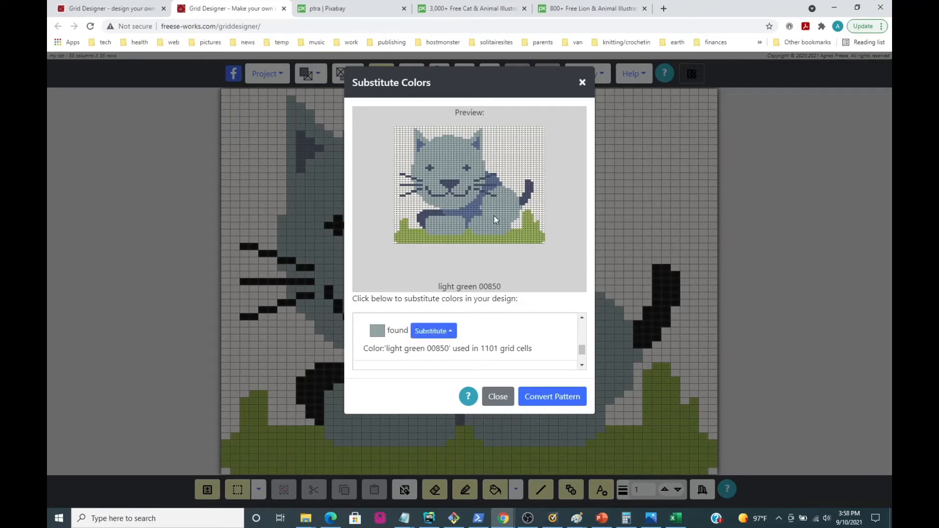
{"action": "left_click", "coordinate": [436, 332]}
{"action": "scroll", "coordinate": [448, 289], "scroll_direction": "down", "scroll_amount": 8}
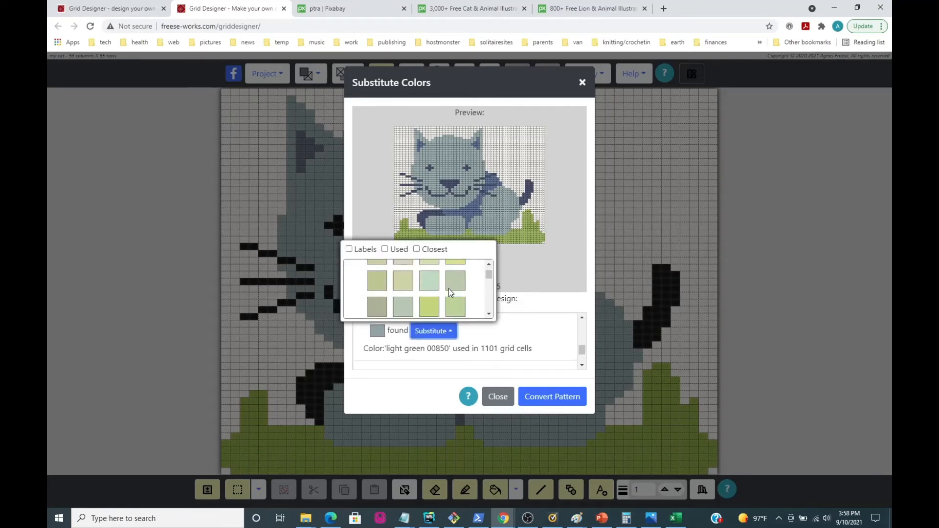
{"action": "scroll", "coordinate": [448, 289], "scroll_direction": "down", "scroll_amount": 6}
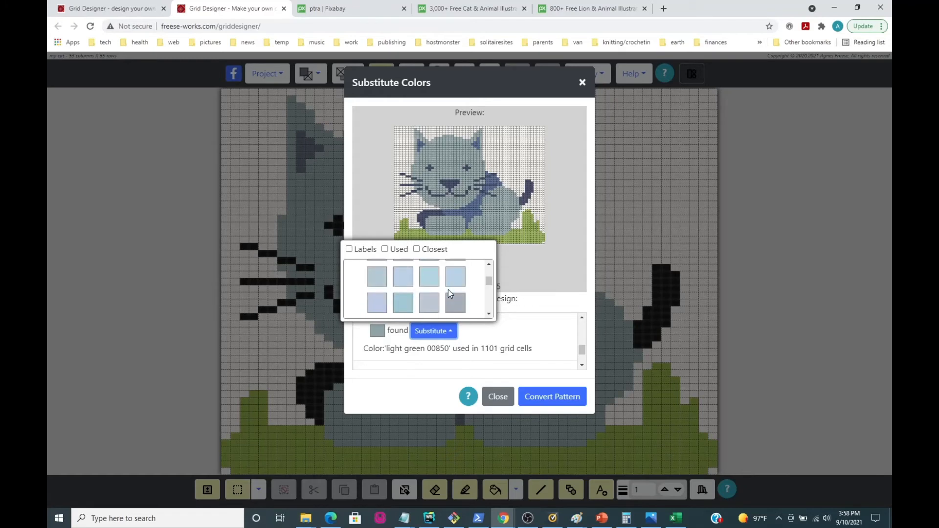
{"action": "scroll", "coordinate": [448, 289], "scroll_direction": "up", "scroll_amount": 2}
{"action": "scroll", "coordinate": [448, 289], "scroll_direction": "down", "scroll_amount": 2}
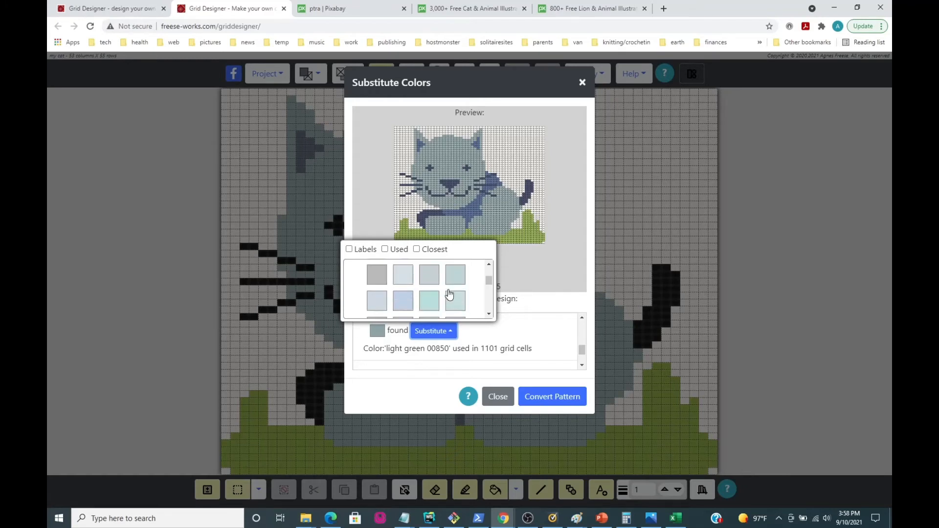
{"action": "left_click", "coordinate": [455, 275]}
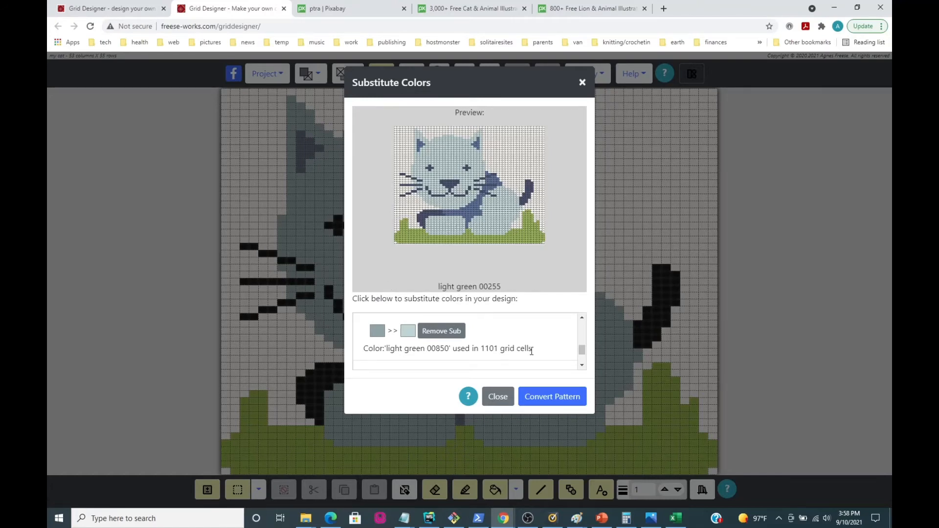
{"action": "left_click", "coordinate": [549, 399]}
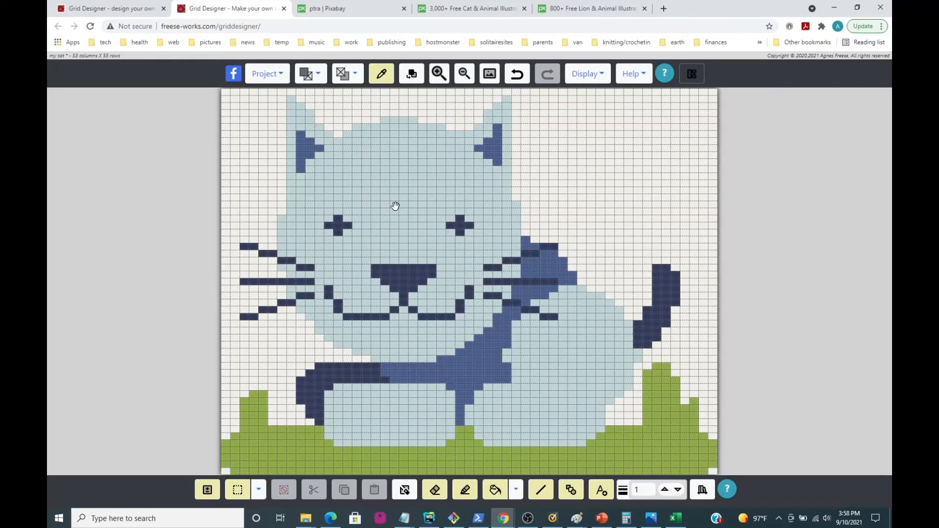
Save the recolored cat project under its existing name.
{"action": "left_click", "coordinate": [266, 74]}
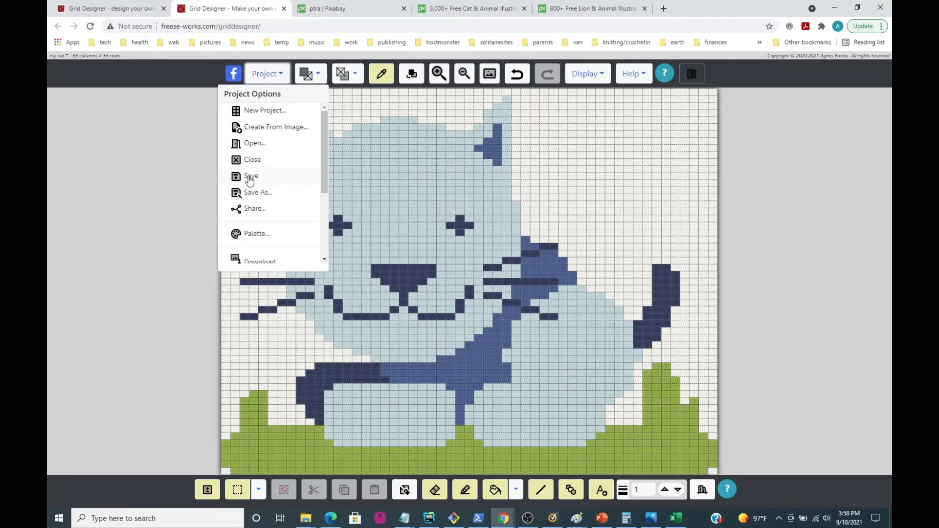
{"action": "left_click", "coordinate": [259, 78]}
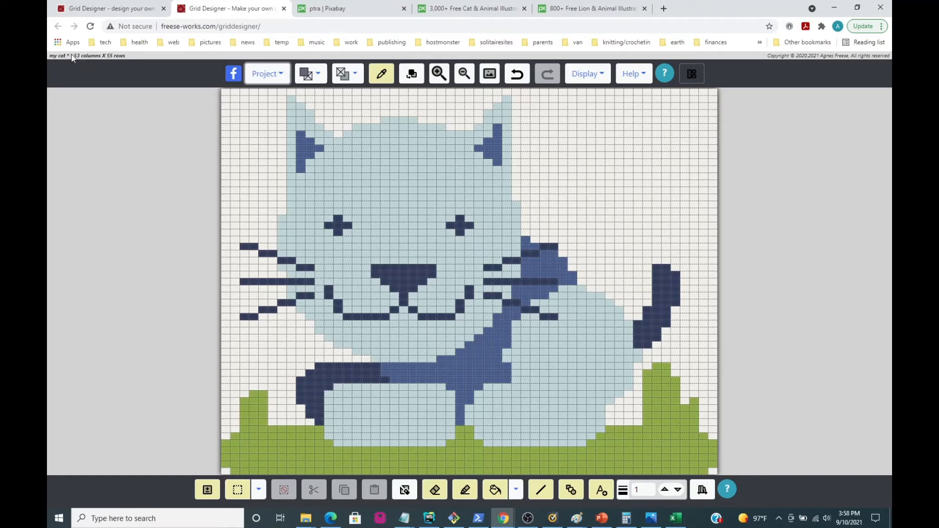
{"action": "left_click", "coordinate": [267, 74]}
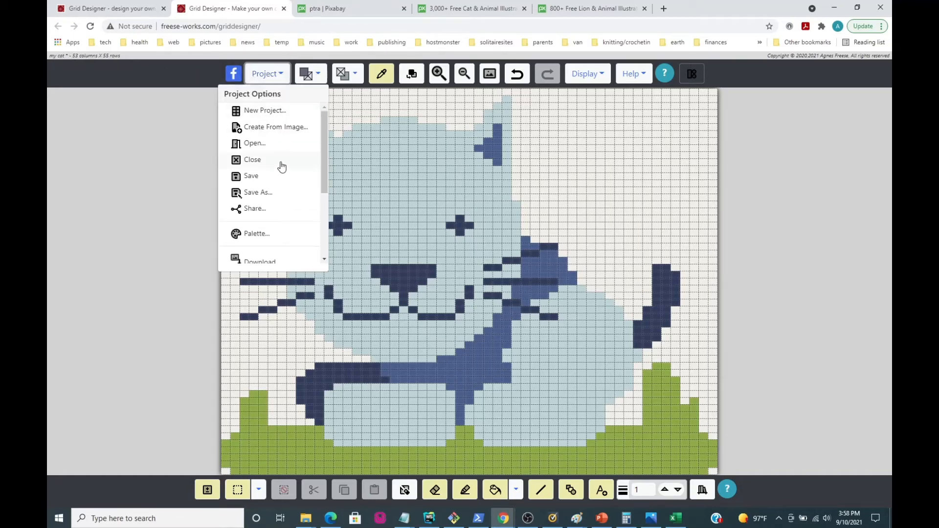
{"action": "left_click", "coordinate": [251, 177]}
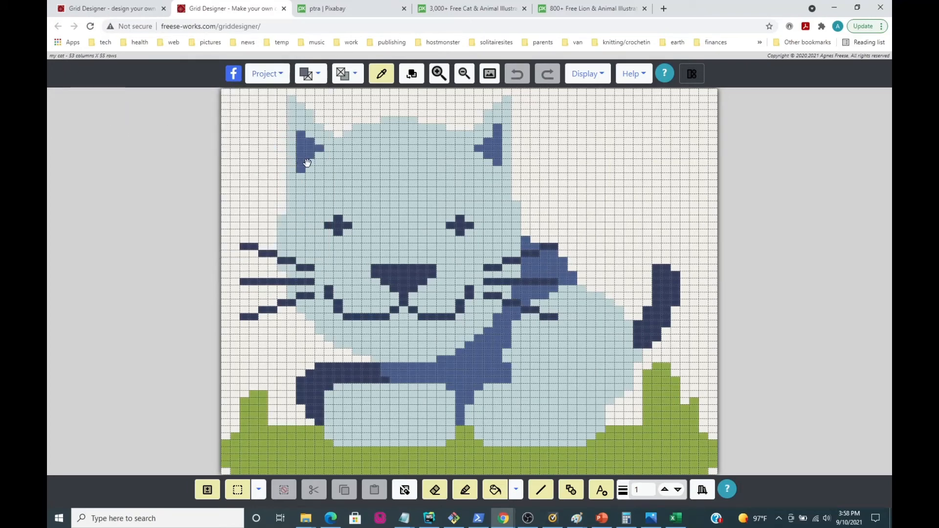
Review the cat project's information, including grid size, finished size, gauge and the list of used colors.
{"action": "left_click", "coordinate": [80, 57]}
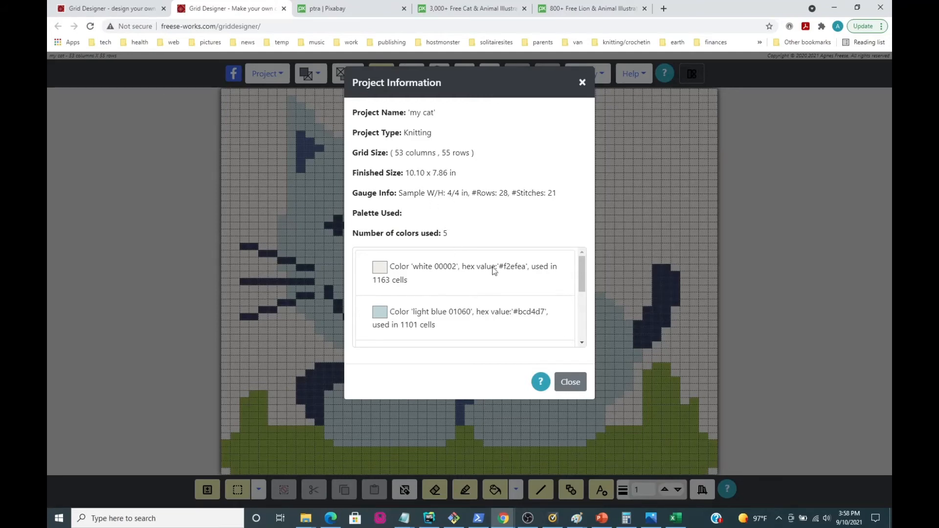
{"action": "scroll", "coordinate": [527, 331], "scroll_direction": "down", "scroll_amount": 3}
{"action": "scroll", "coordinate": [526, 330], "scroll_direction": "up", "scroll_amount": 3}
{"action": "left_click", "coordinate": [570, 382]}
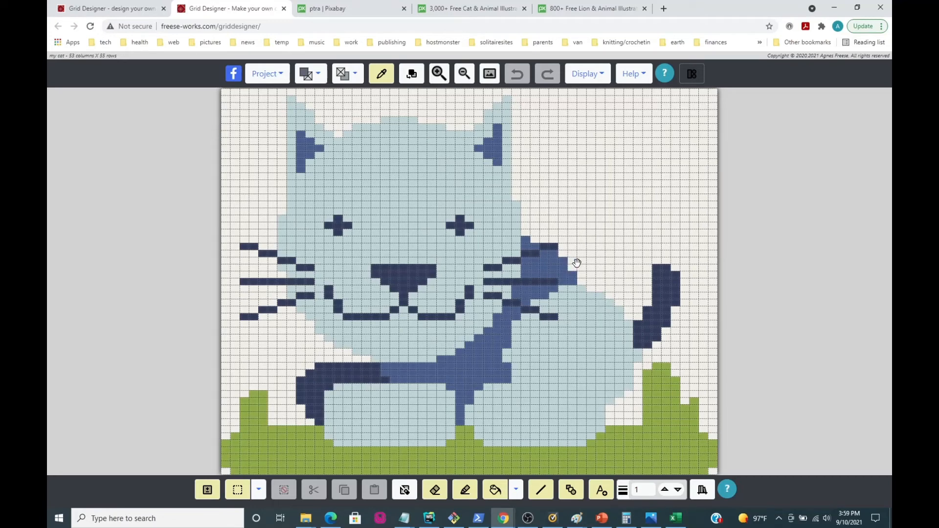
Start a new project from an image and load lion-3221778_1280-by-ptra.png from the pixabay folder.
{"action": "left_click", "coordinate": [264, 77]}
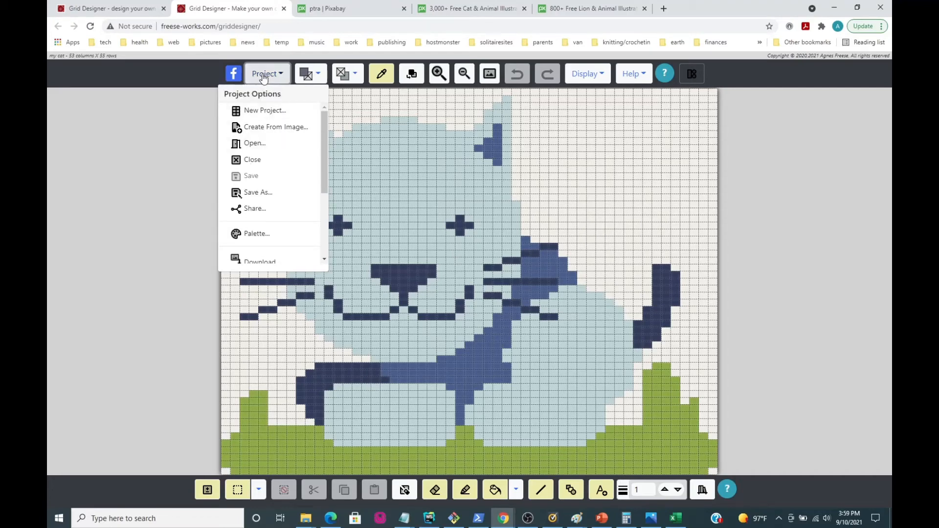
{"action": "left_click", "coordinate": [264, 76]}
{"action": "left_click", "coordinate": [263, 77]}
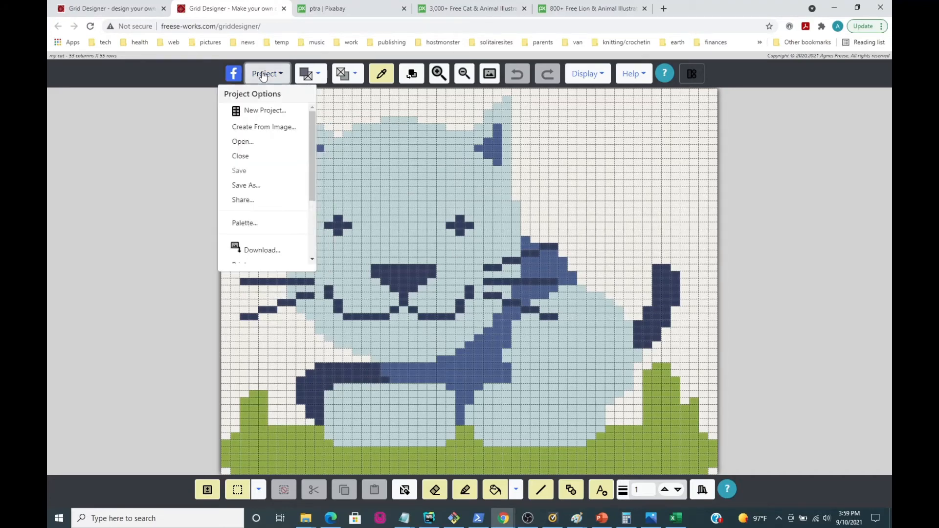
{"action": "left_click", "coordinate": [258, 129]}
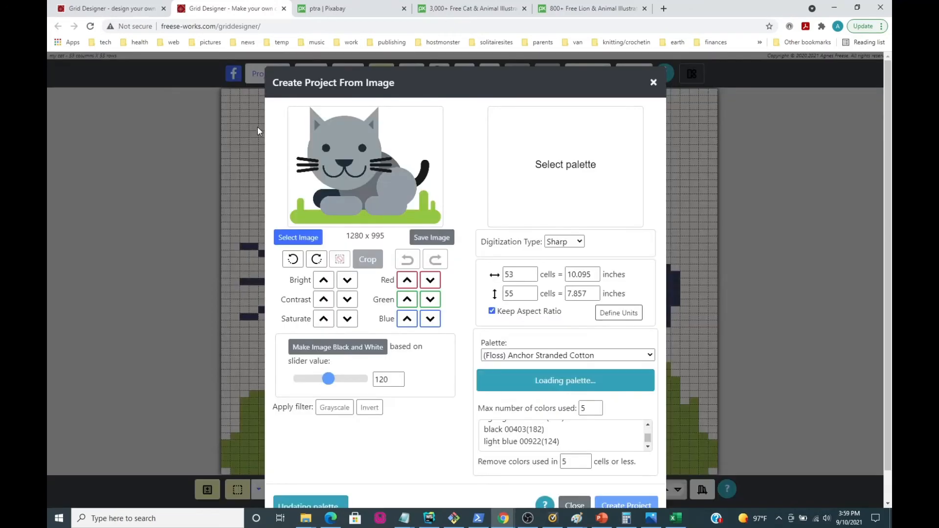
{"action": "left_click", "coordinate": [292, 238]}
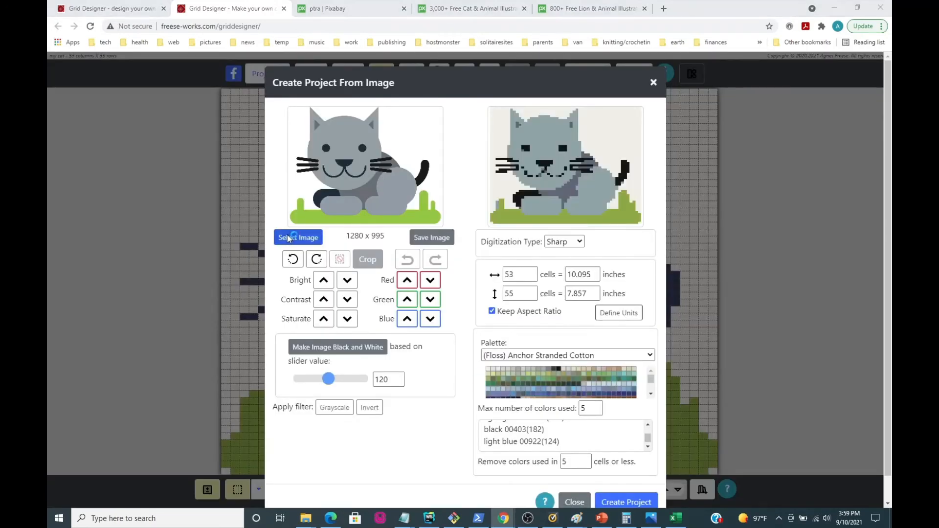
{"action": "scroll", "coordinate": [399, 222], "scroll_direction": "down", "scroll_amount": 5}
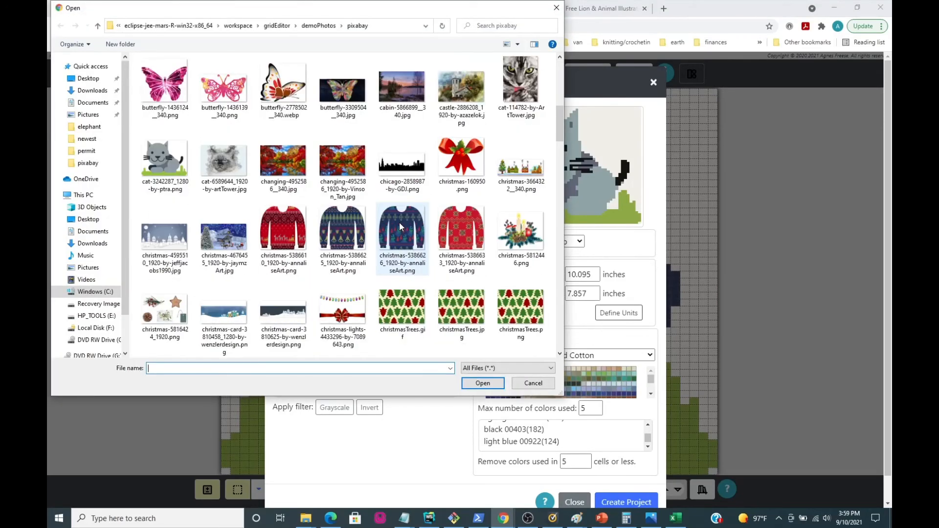
{"action": "scroll", "coordinate": [399, 225], "scroll_direction": "down", "scroll_amount": 3}
{"action": "scroll", "coordinate": [401, 226], "scroll_direction": "down", "scroll_amount": 3}
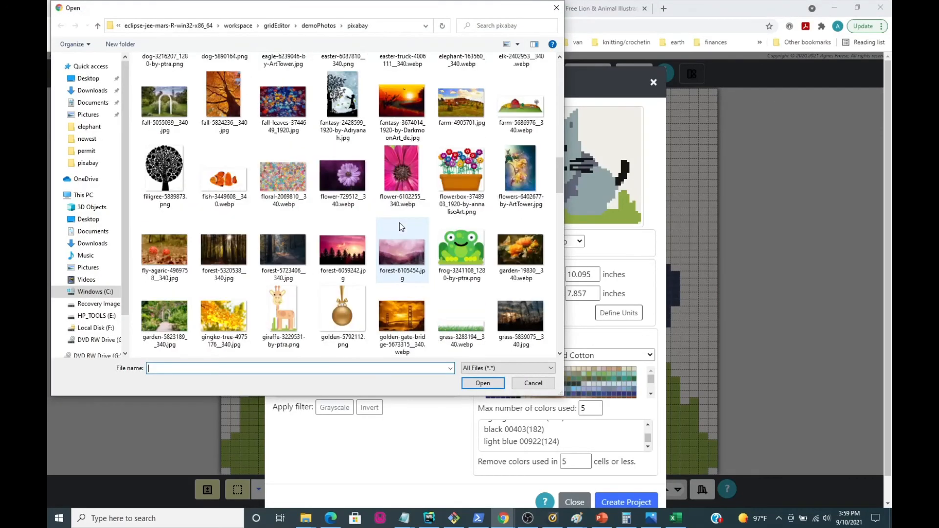
{"action": "scroll", "coordinate": [400, 226], "scroll_direction": "down", "scroll_amount": 3}
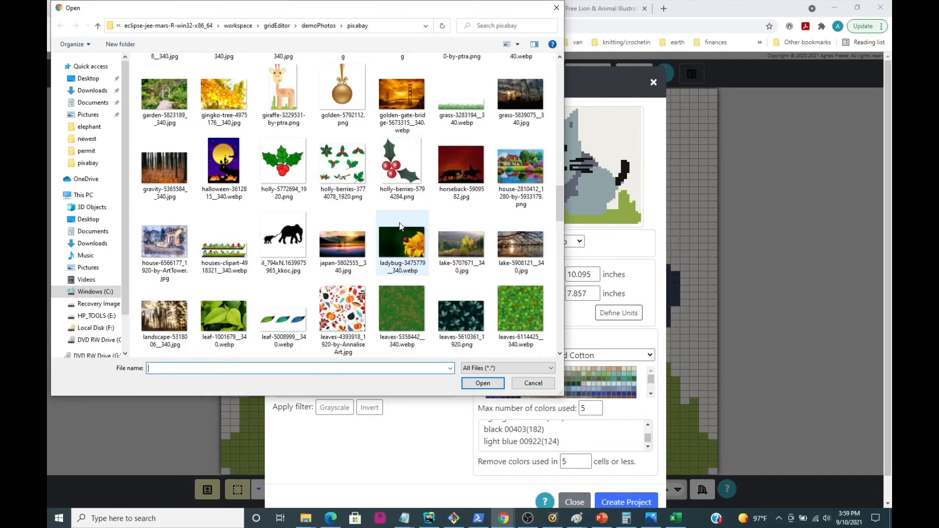
{"action": "scroll", "coordinate": [400, 225], "scroll_direction": "down", "scroll_amount": 3}
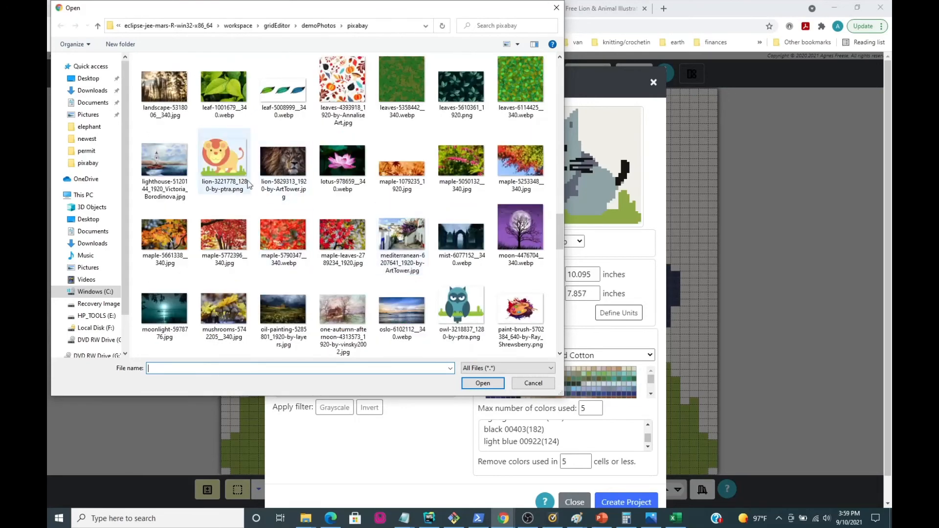
{"action": "left_click", "coordinate": [224, 161]}
{"action": "left_click", "coordinate": [483, 383]}
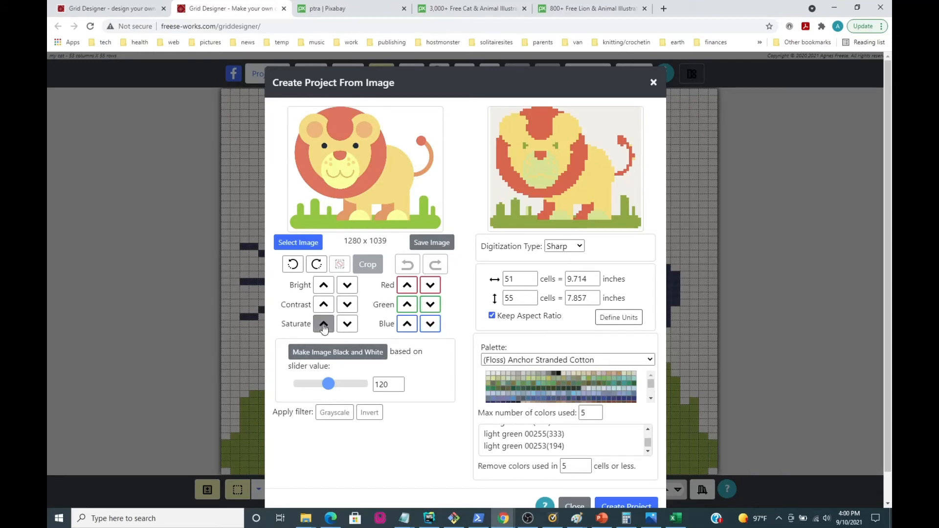
Reduce the green in the lion image, check the used colors, and create the five-color project.
{"action": "left_click", "coordinate": [323, 288]}
{"action": "left_click", "coordinate": [431, 307]}
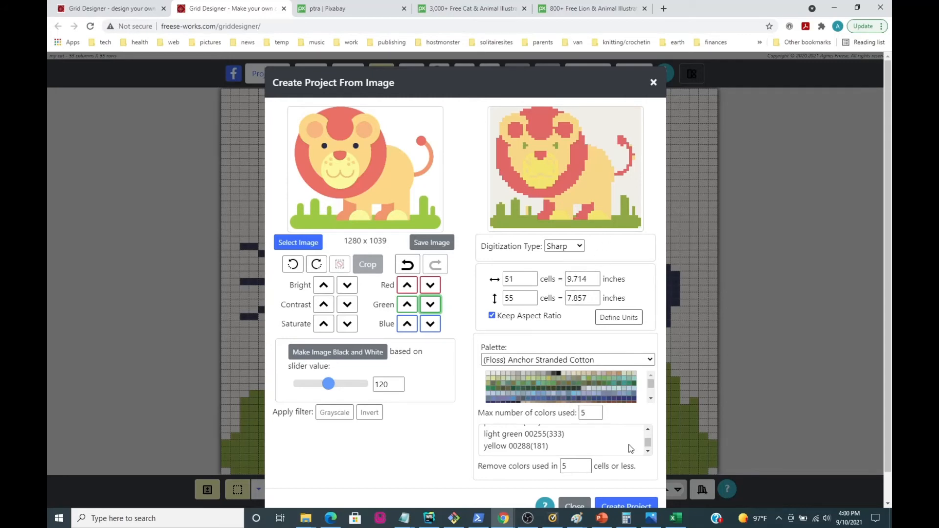
{"action": "scroll", "coordinate": [631, 449], "scroll_direction": "up", "scroll_amount": 3}
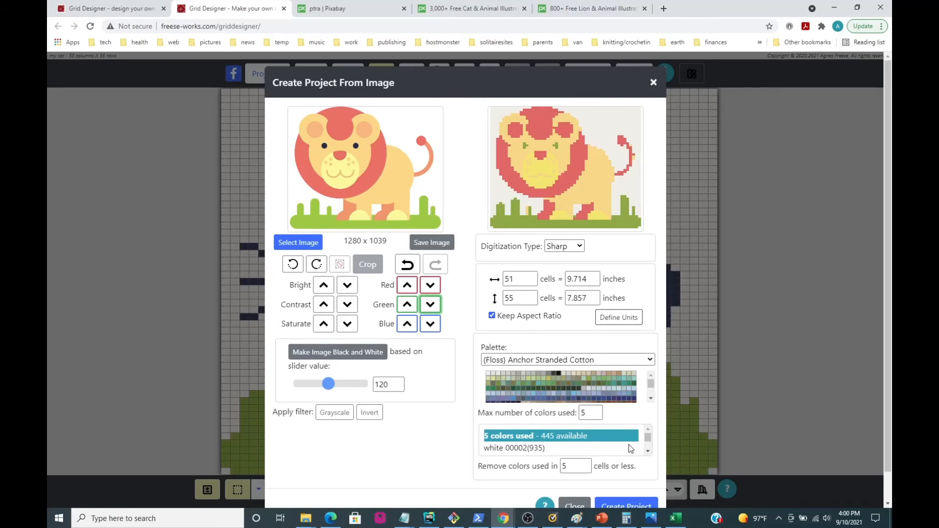
{"action": "scroll", "coordinate": [631, 448], "scroll_direction": "down", "scroll_amount": 2}
{"action": "scroll", "coordinate": [644, 469], "scroll_direction": "down", "scroll_amount": 2}
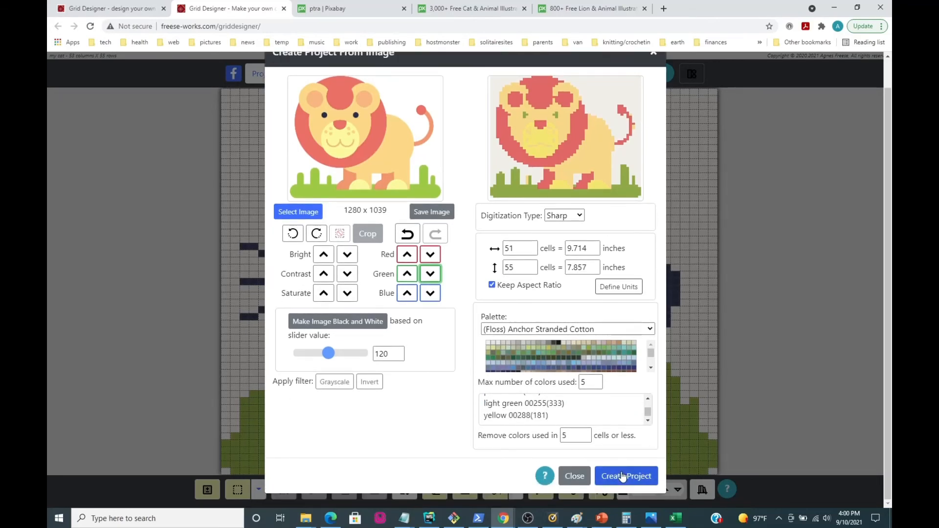
{"action": "left_click", "coordinate": [622, 477]}
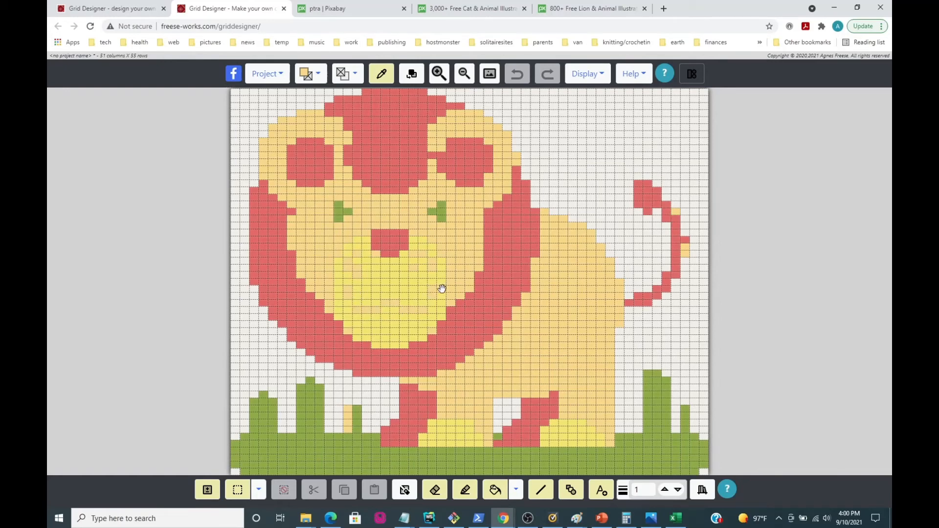
Draw the lion's mouth in red with the pencil and paint the stray light-yellow muzzle cells yellow 00288.
{"action": "left_click", "coordinate": [319, 75]}
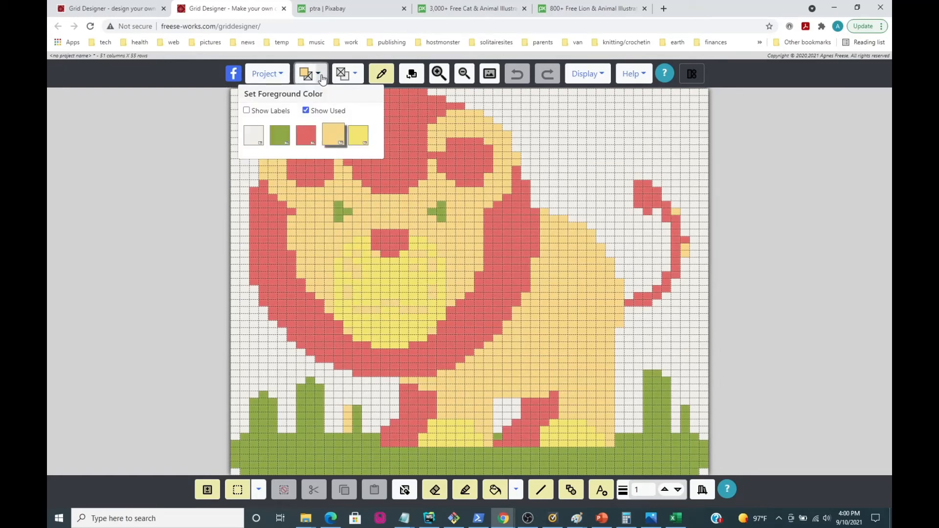
{"action": "left_click", "coordinate": [304, 139]}
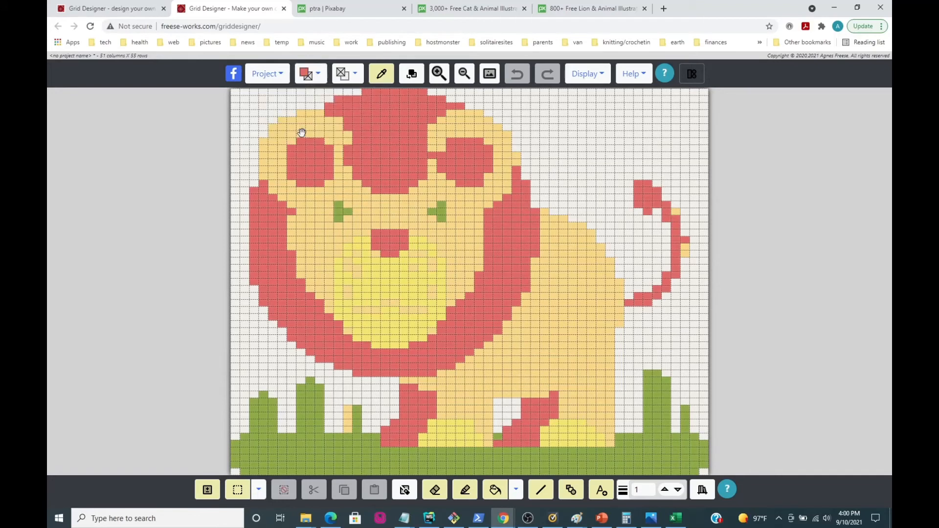
{"action": "left_click", "coordinate": [465, 490]}
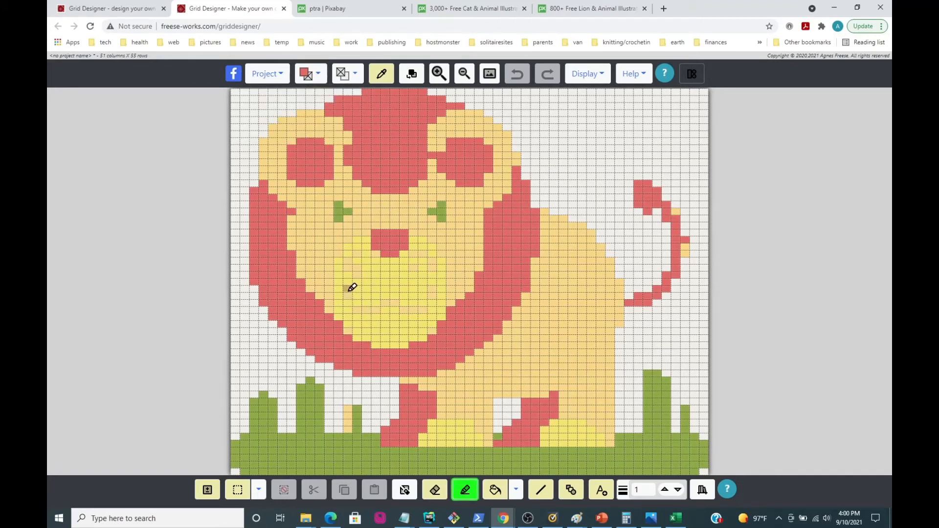
{"action": "mouse_move", "coordinate": [351, 292]}
{"action": "left_mouse_down"}
{"action": "mouse_move", "coordinate": [377, 308]}
{"action": "mouse_move", "coordinate": [425, 306]}
{"action": "mouse_move", "coordinate": [434, 292]}
{"action": "left_mouse_up"}
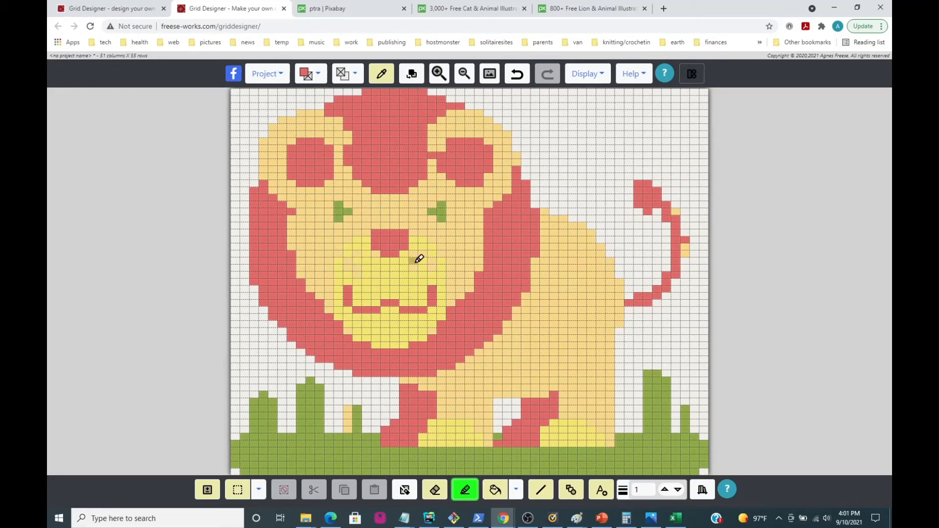
{"action": "left_click", "coordinate": [322, 78]}
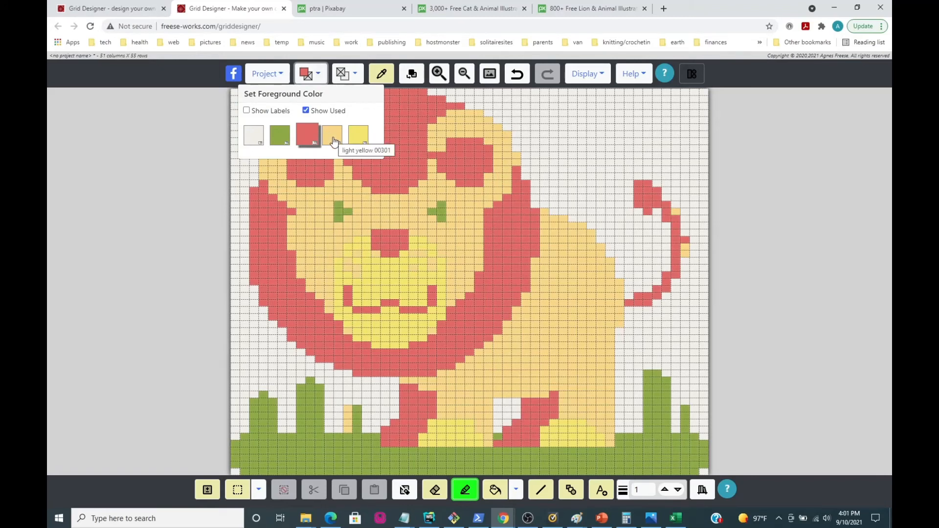
{"action": "left_click", "coordinate": [358, 139]}
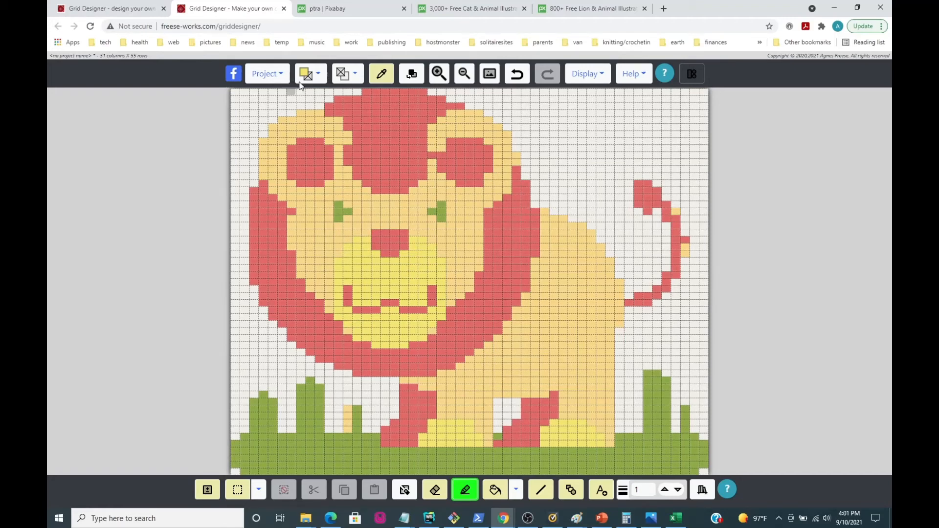
Widen the inner edges of both lion ears with light yellow 00301, separating the ear centers from the mane.
{"action": "left_click", "coordinate": [317, 77]}
{"action": "left_click", "coordinate": [332, 139]}
{"action": "left_click_drag", "start_coordinate": [428, 131], "coordinate": [438, 155]}
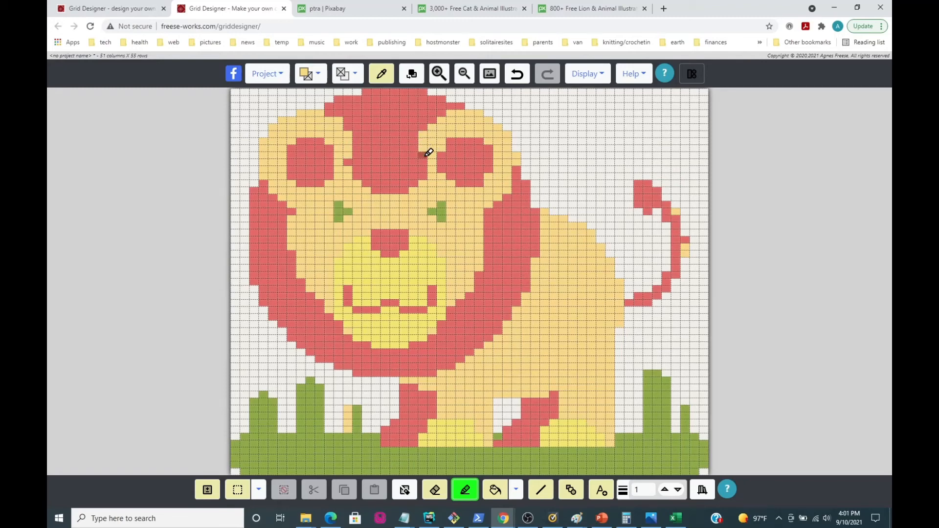
{"action": "left_click", "coordinate": [423, 155]}
Repaint the lion's tail in yellow 00288 and round off its tip with red.
{"action": "left_click", "coordinate": [320, 75]}
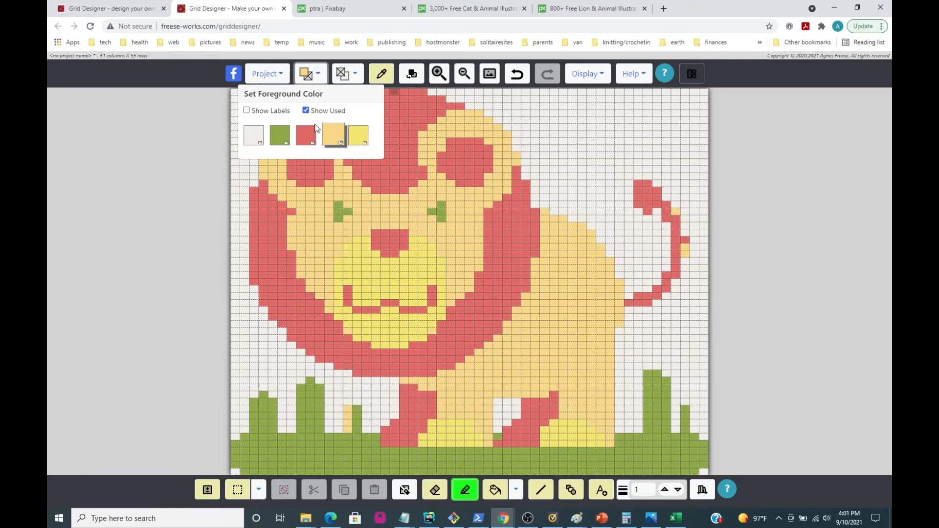
{"action": "left_click", "coordinate": [358, 136]}
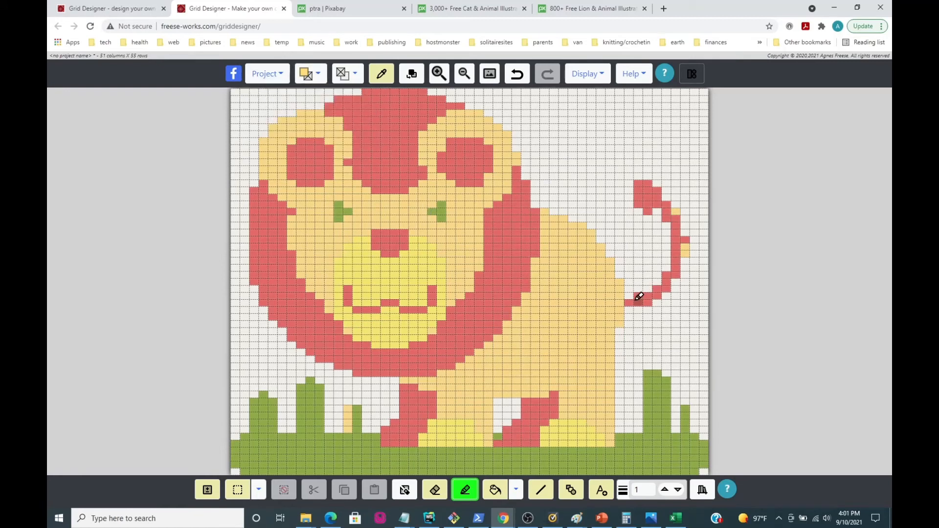
{"action": "mouse_move", "coordinate": [637, 298]}
{"action": "left_mouse_down"}
{"action": "mouse_move", "coordinate": [658, 293]}
{"action": "mouse_move", "coordinate": [680, 263]}
{"action": "mouse_move", "coordinate": [669, 273]}
{"action": "mouse_move", "coordinate": [685, 229]}
{"action": "mouse_move", "coordinate": [669, 206]}
{"action": "mouse_move", "coordinate": [687, 227]}
{"action": "mouse_move", "coordinate": [670, 199]}
{"action": "mouse_move", "coordinate": [689, 244]}
{"action": "left_mouse_up"}
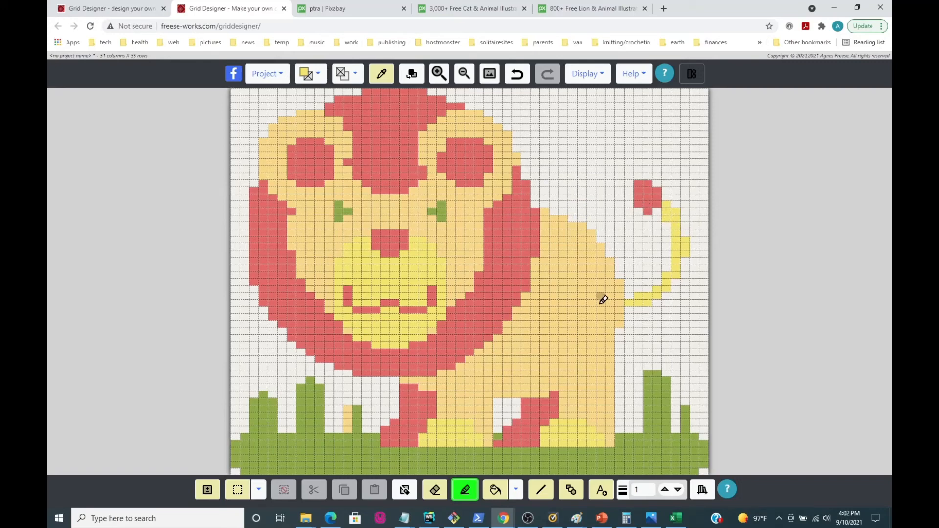
{"action": "left_click", "coordinate": [318, 73]}
{"action": "left_click", "coordinate": [309, 140]}
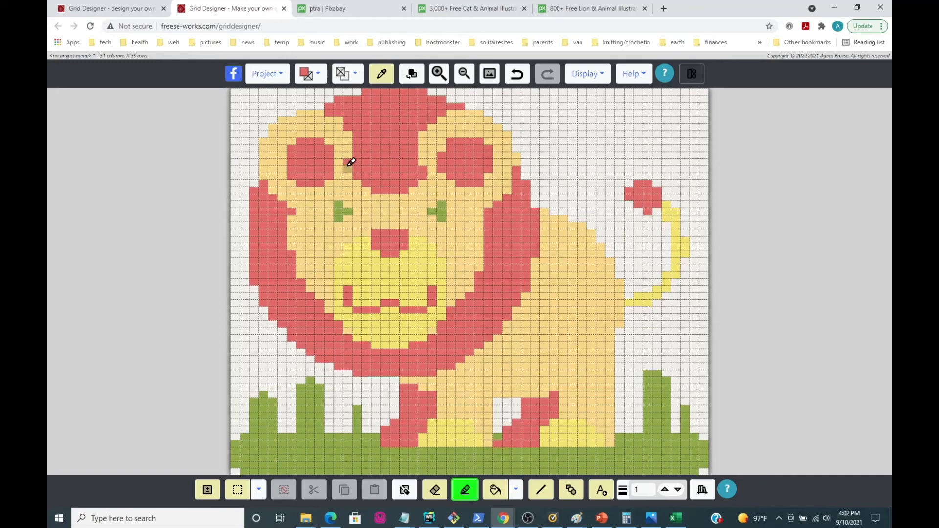
Set the foreground color to light yellow and save the lion project as "my lion".
{"action": "left_click", "coordinate": [318, 74]}
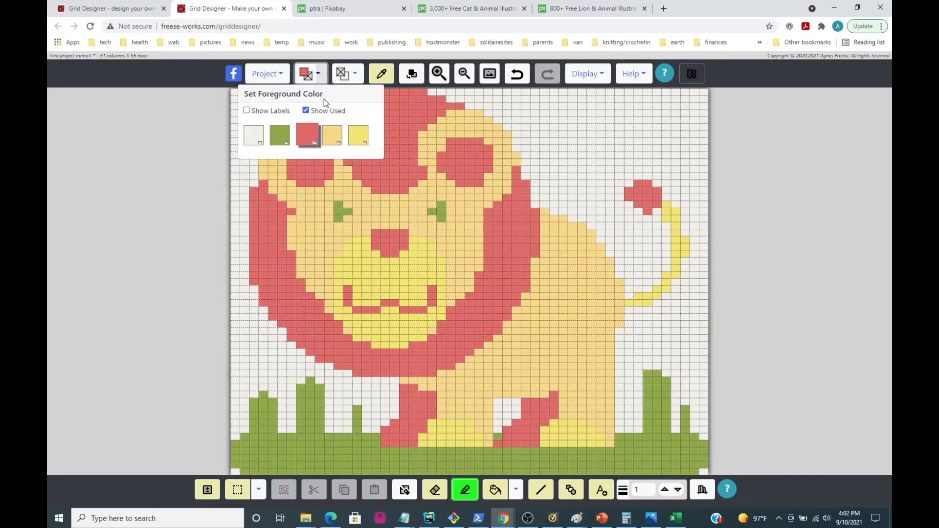
{"action": "left_click", "coordinate": [331, 140]}
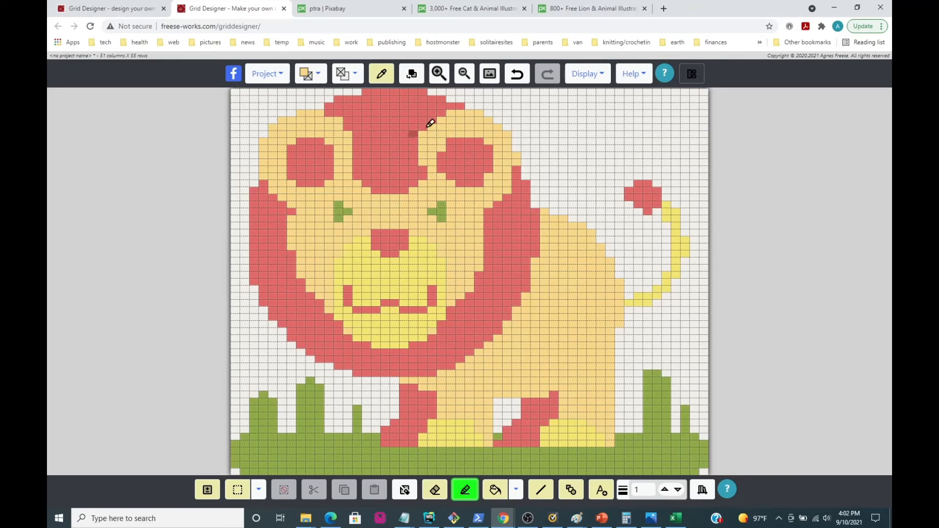
{"action": "left_click", "coordinate": [263, 74]}
{"action": "left_click", "coordinate": [251, 176]}
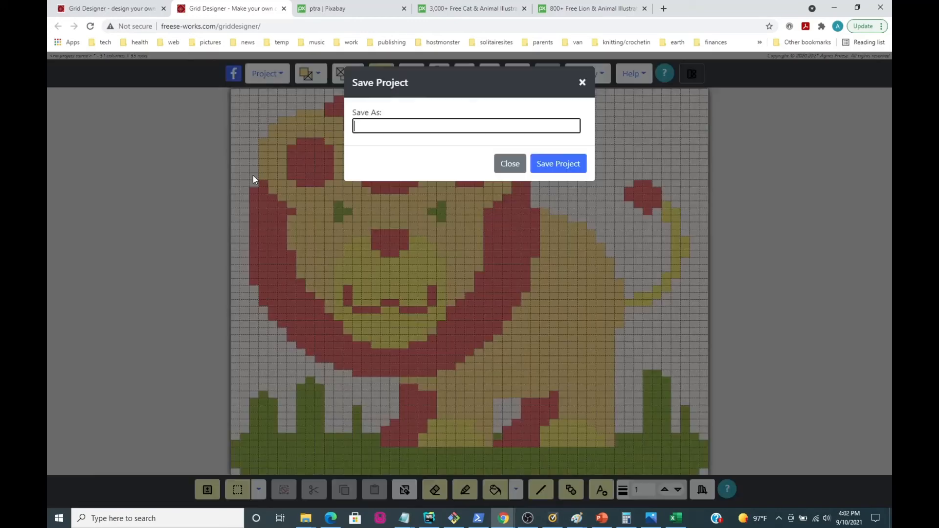
{"action": "type", "text": "my lion"}
{"action": "left_click", "coordinate": [546, 165]}
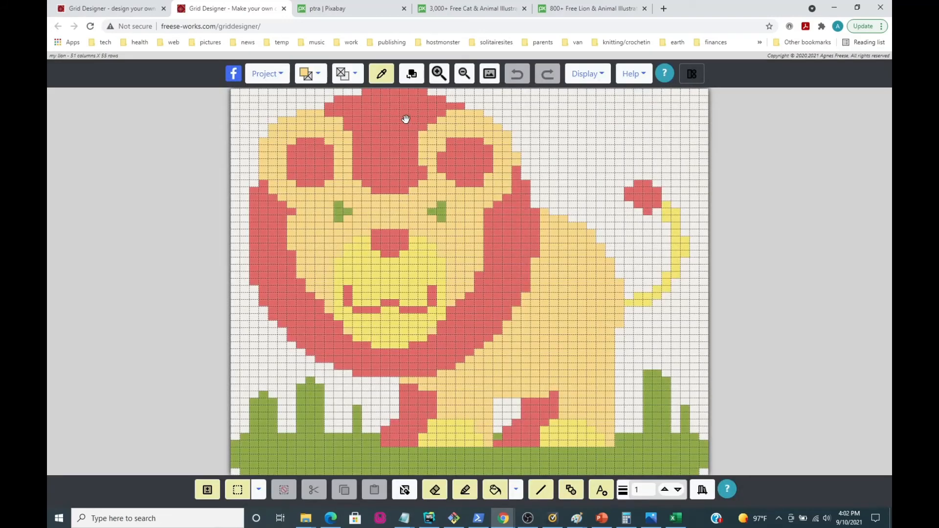
Substitute a light orange from the closest colors for yellow 00288 throughout the lion design and convert the pattern.
{"action": "left_click", "coordinate": [411, 73]}
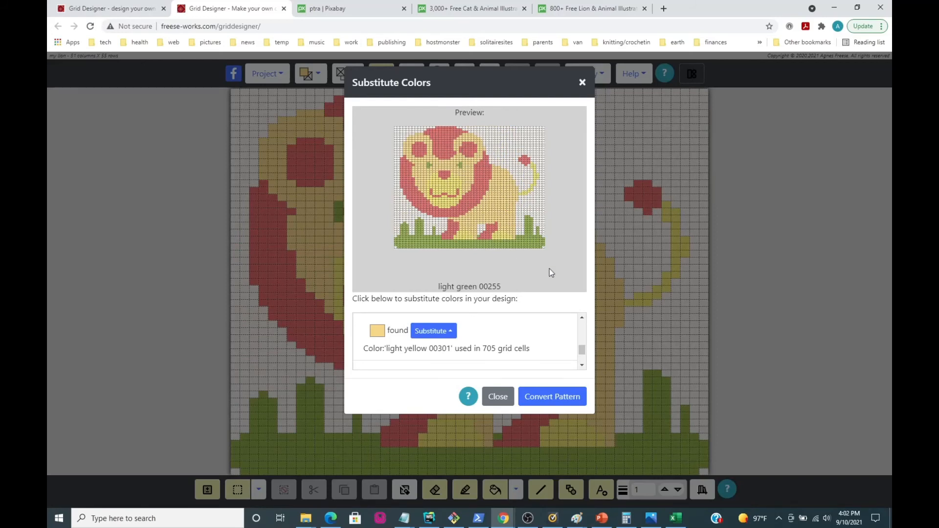
{"action": "left_click", "coordinate": [444, 189]}
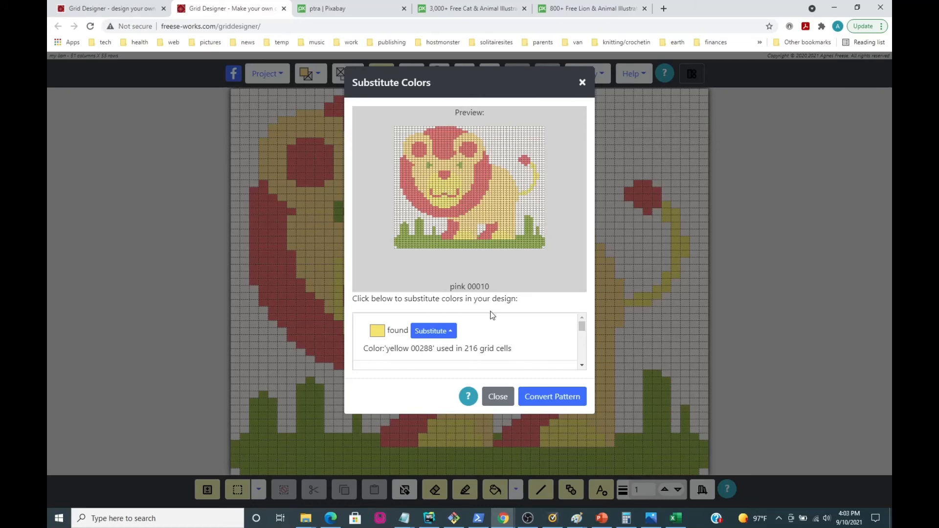
{"action": "left_click", "coordinate": [432, 331]}
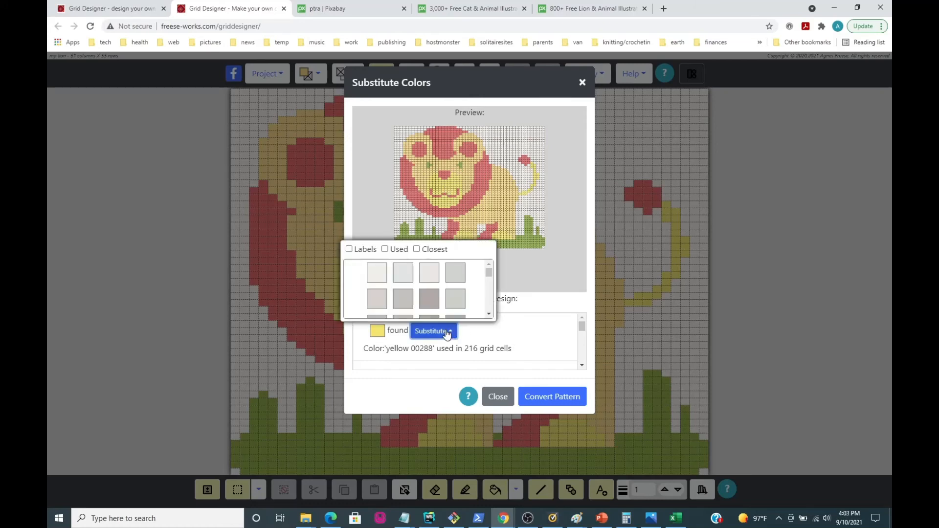
{"action": "left_click", "coordinate": [416, 249]}
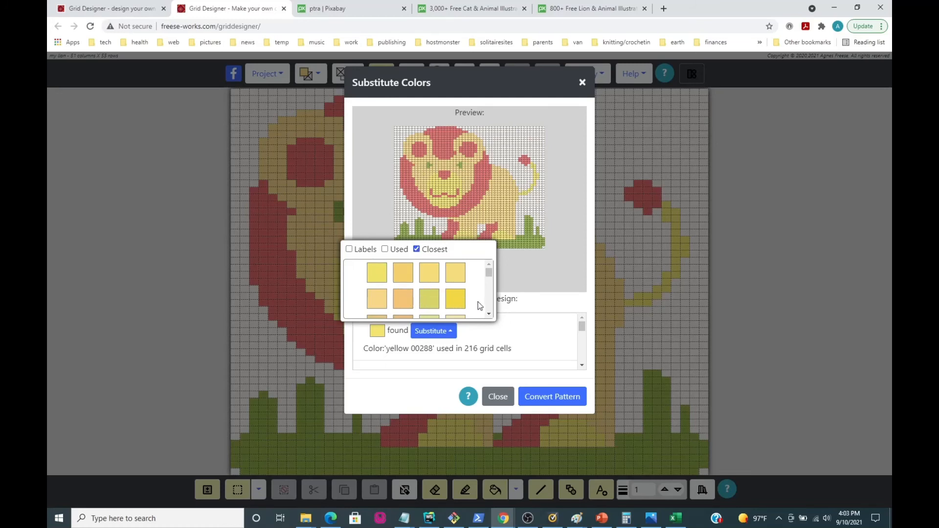
{"action": "left_click", "coordinate": [401, 301]}
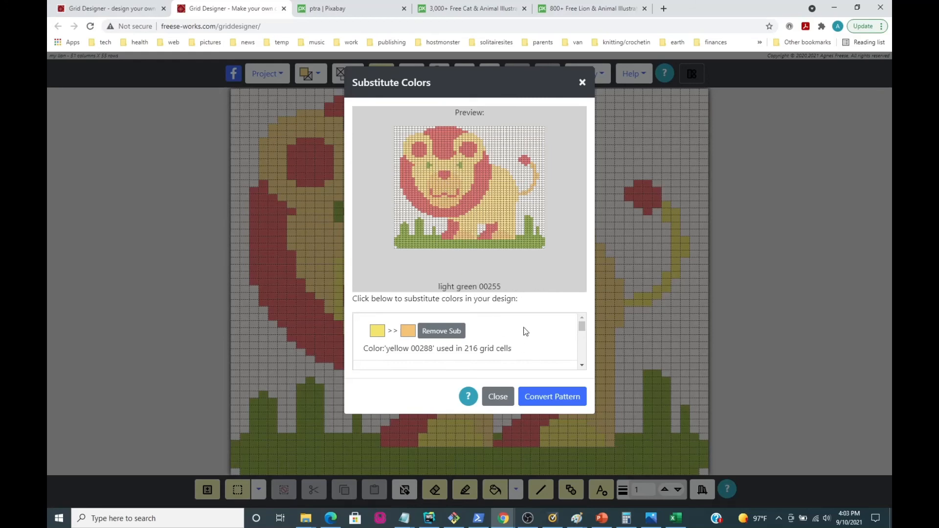
{"action": "left_click", "coordinate": [544, 400]}
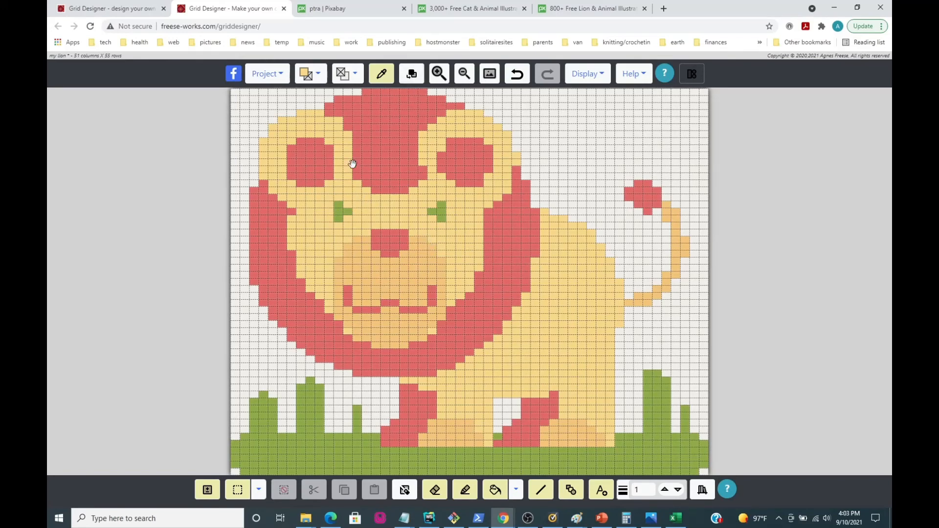
Pencil in the missing outer cell of each lion eye with green, making both eyes symmetrical crosses.
{"action": "left_click", "coordinate": [318, 74]}
{"action": "left_click", "coordinate": [280, 135]}
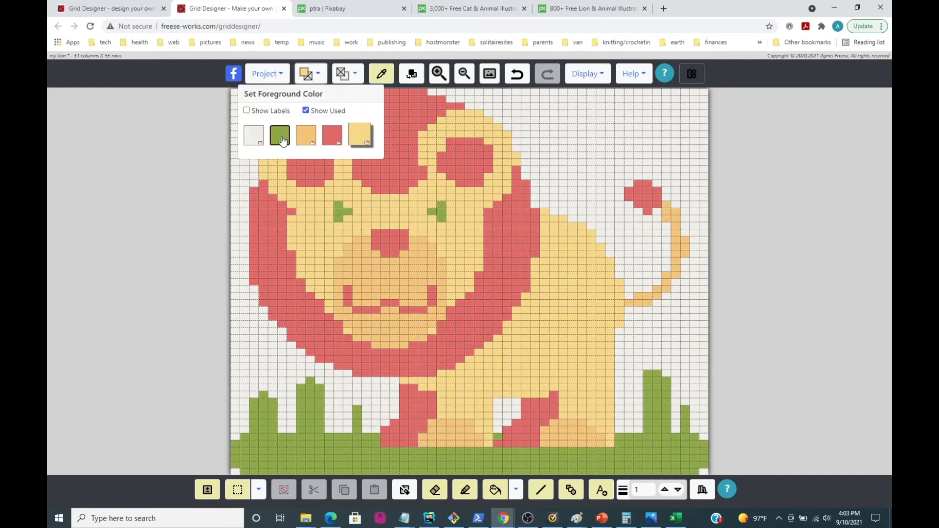
{"action": "left_click", "coordinate": [464, 489]}
{"action": "left_click", "coordinate": [329, 211]}
{"action": "left_click", "coordinate": [348, 212]}
{"action": "left_click", "coordinate": [450, 211]}
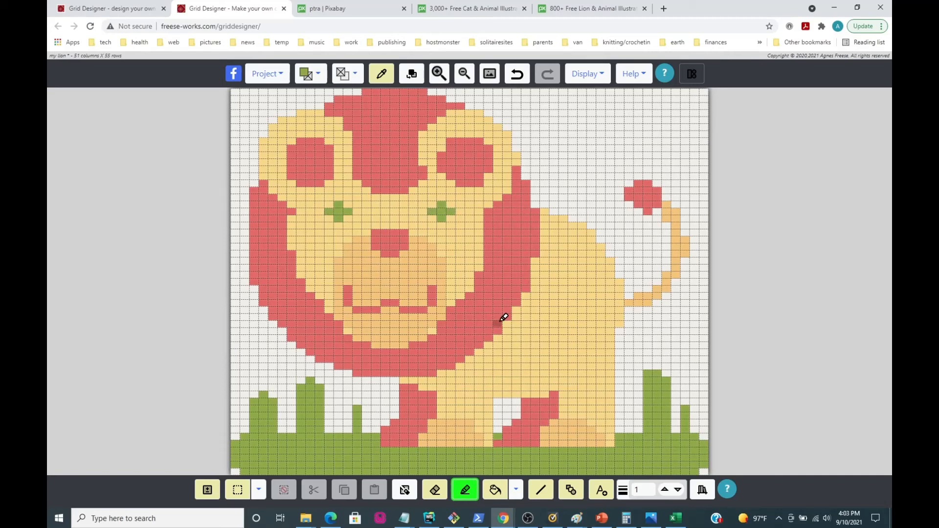
Extend each upper corner of the lion's mouth outward by one red cell, and set the background color to light orange.
{"action": "left_click", "coordinate": [309, 73]}
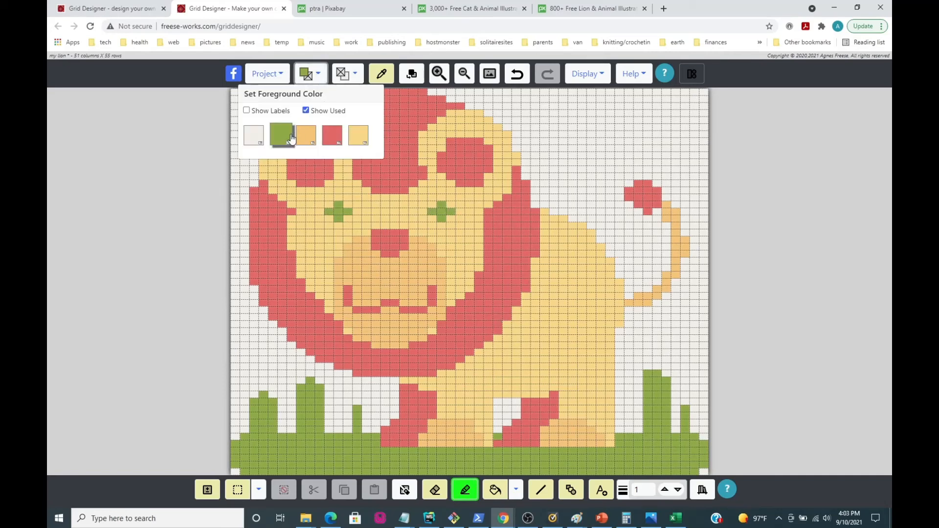
{"action": "left_click", "coordinate": [332, 135]}
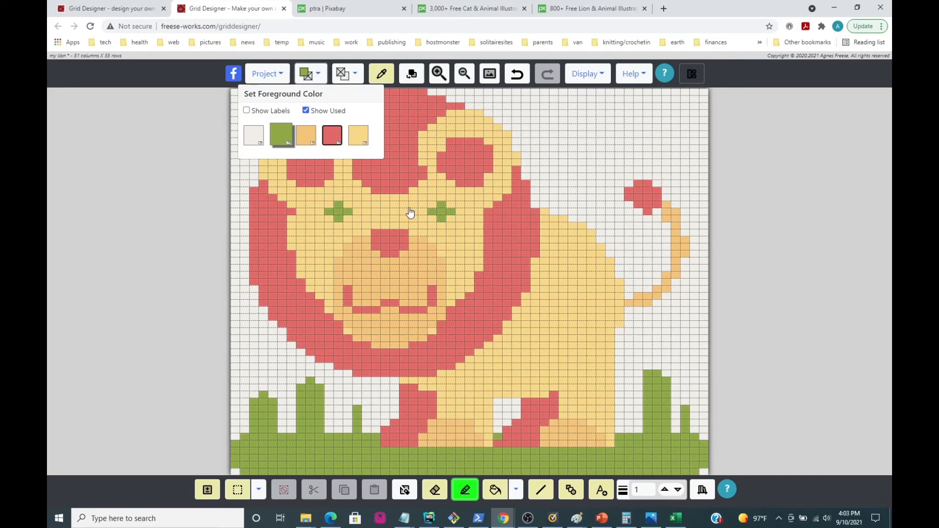
{"action": "left_click", "coordinate": [339, 289]}
{"action": "left_click", "coordinate": [441, 289]}
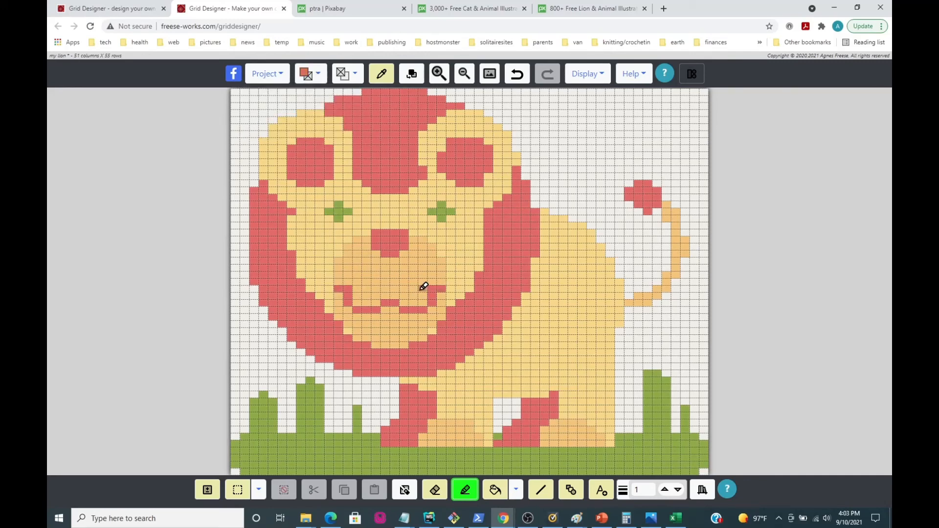
{"action": "left_click", "coordinate": [354, 74]}
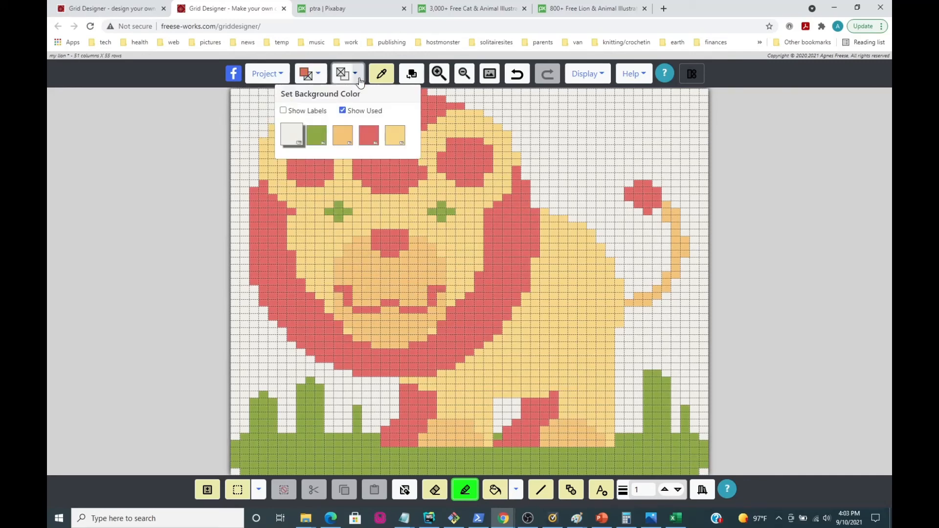
{"action": "left_click", "coordinate": [344, 136]}
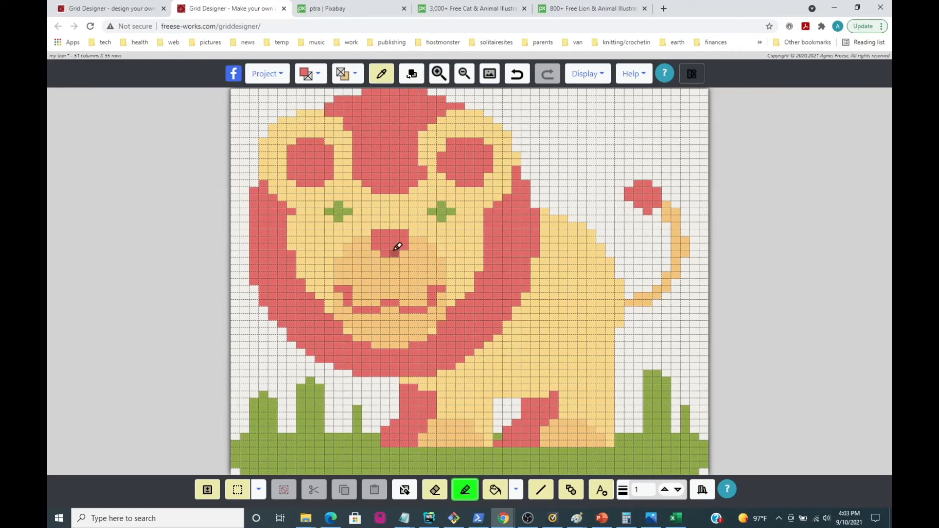